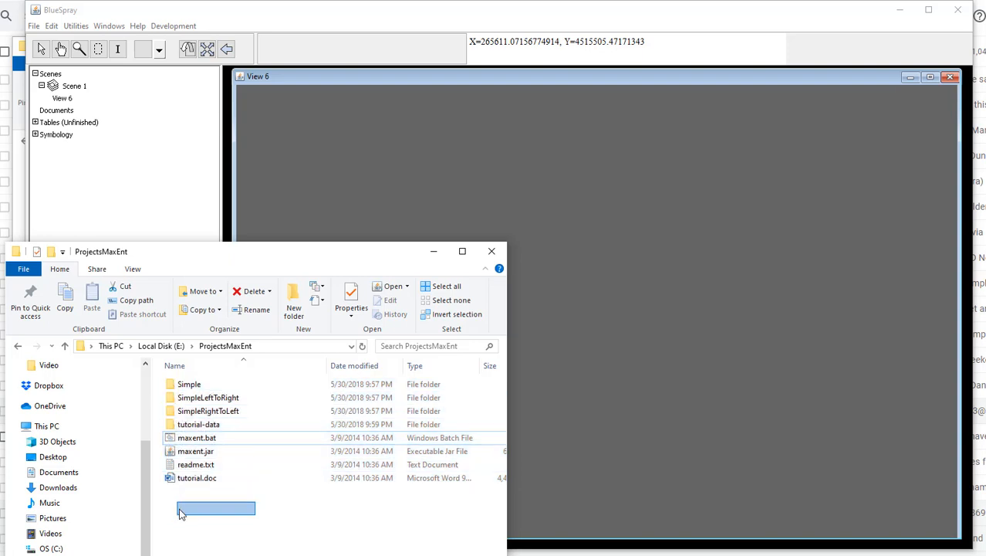
# Step: Check that the ProjectsMaxEnt folder contains both maxent.bat and maxent.jar
pyautogui.click(189, 440)
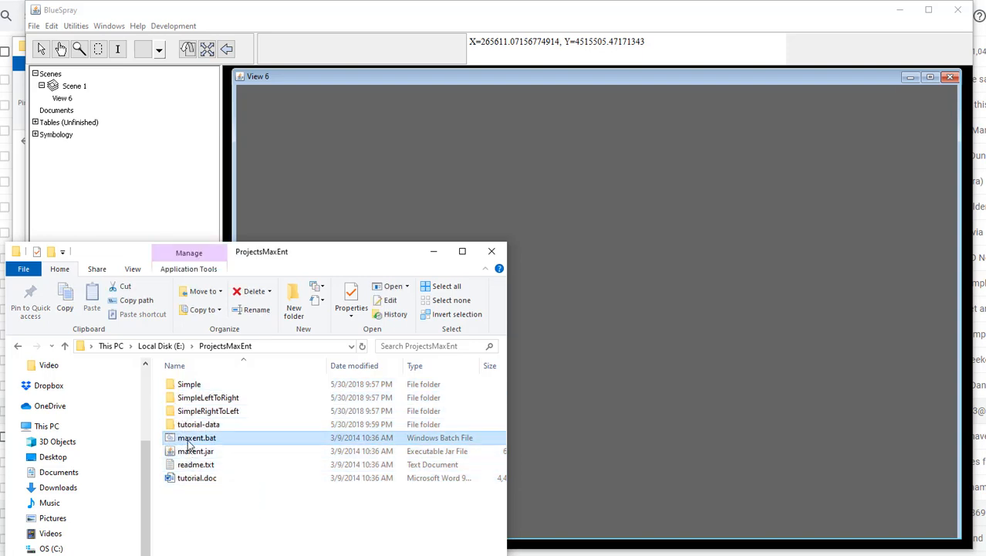
pyautogui.click(190, 454)
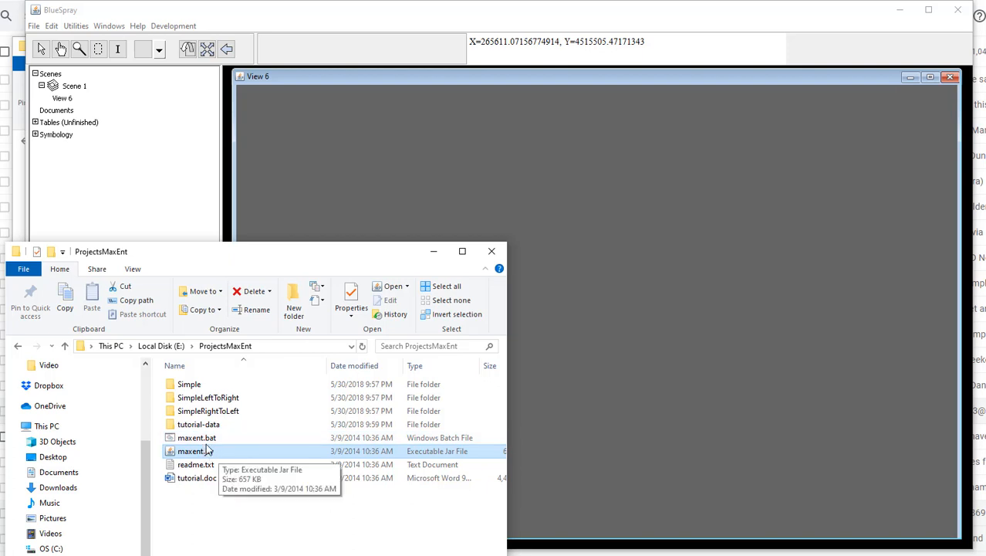
pyautogui.click(207, 437)
pyautogui.click(207, 451)
pyautogui.click(207, 438)
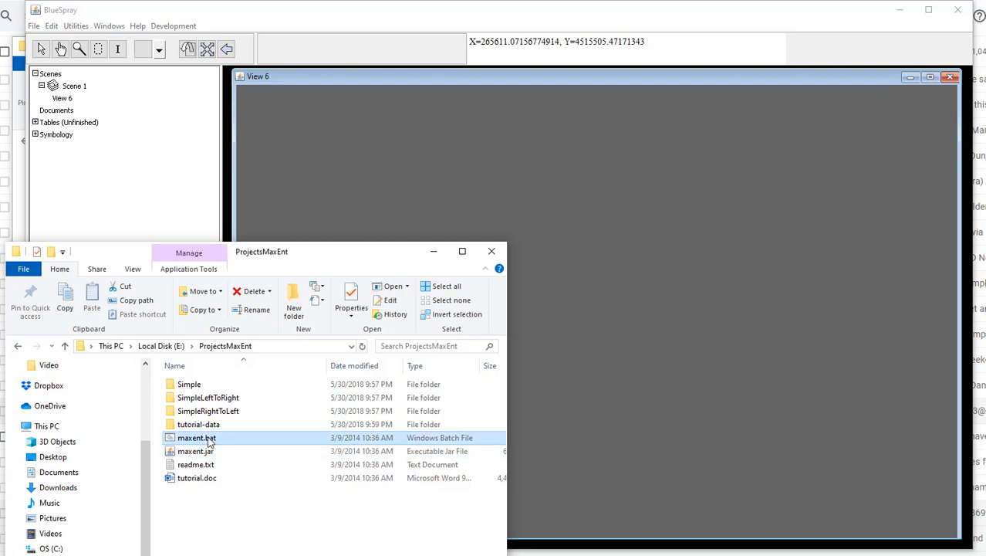
# Step: Load Redwood_CA_Max_Height.csv from the Cali_5Minute folder into the BlueSpray scene and zoom to its layer
pyautogui.click(13, 197)
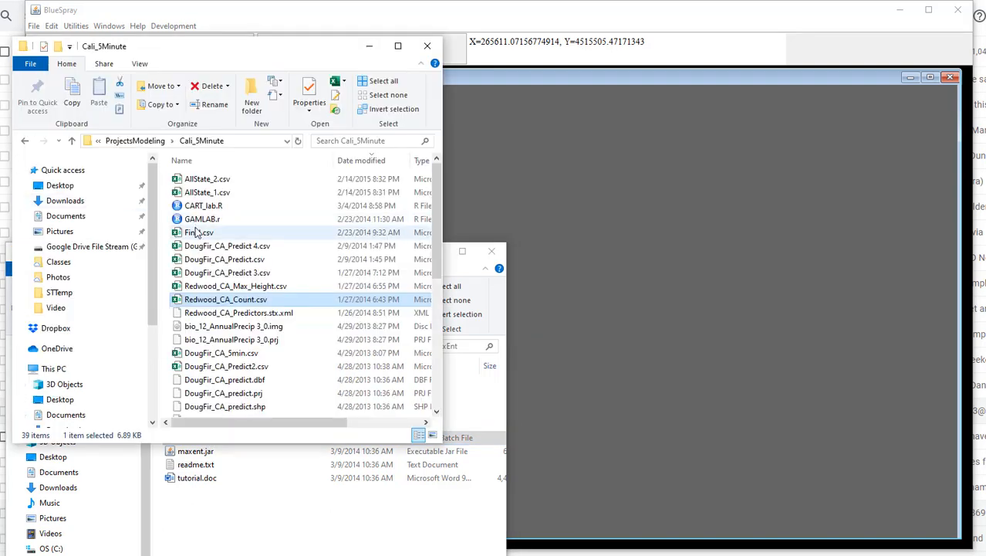
pyautogui.moveTo(205, 48); pyautogui.dragTo(202, 30)
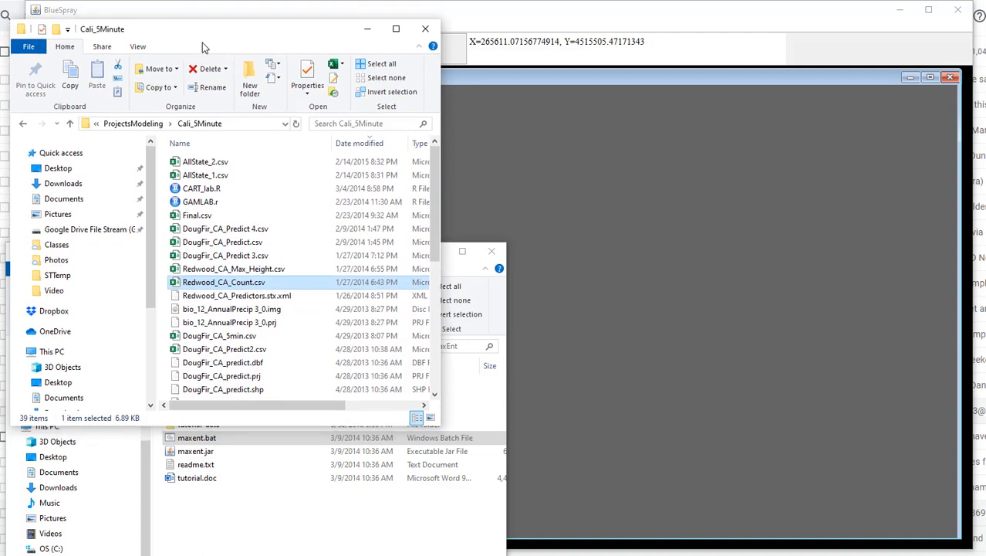
pyautogui.click(265, 533)
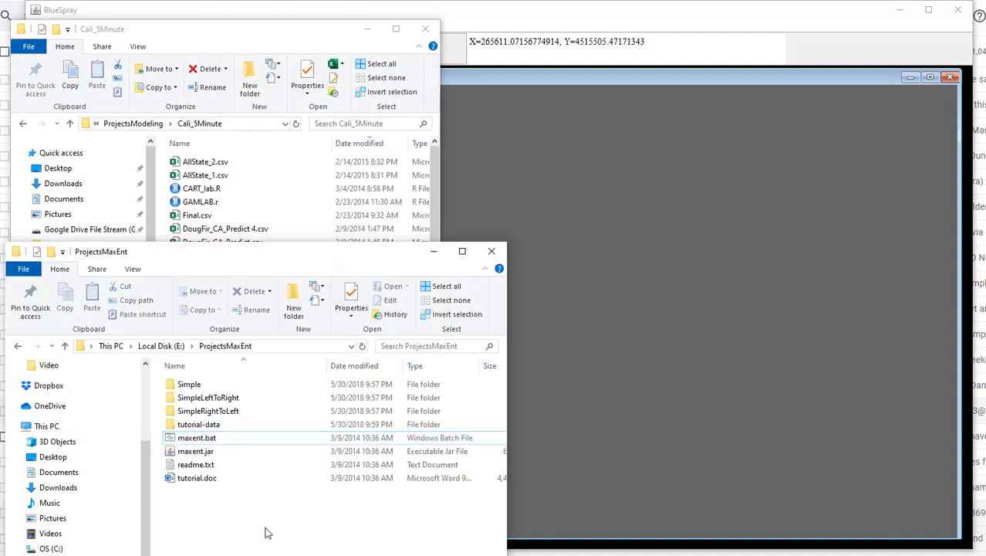
pyautogui.click(198, 34)
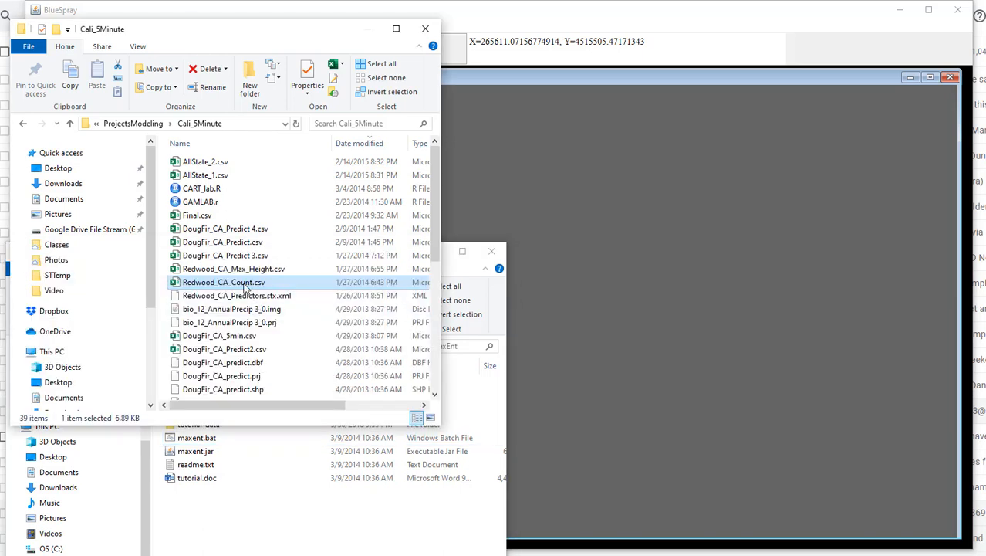
pyautogui.moveTo(245, 269); pyautogui.dragTo(587, 252)
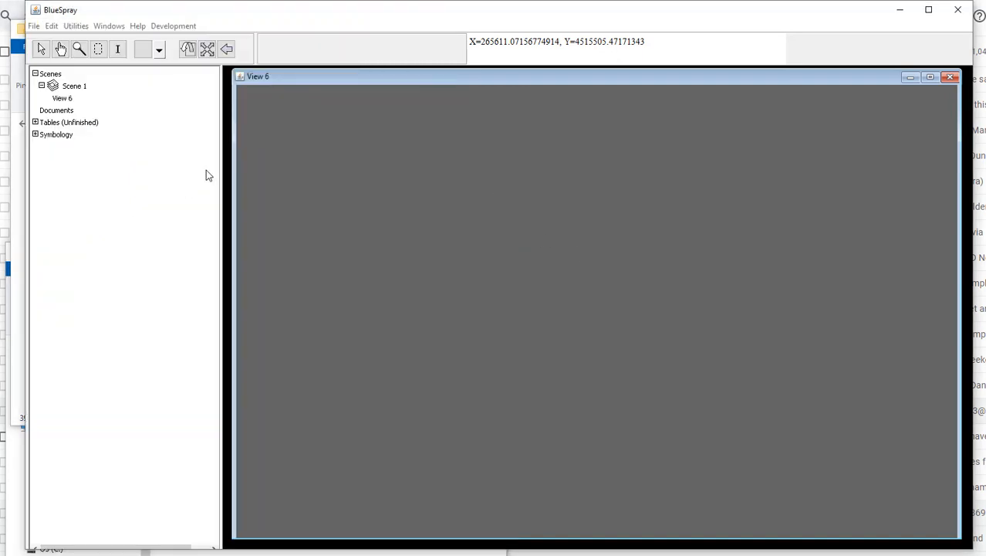
pyautogui.click(128, 283)
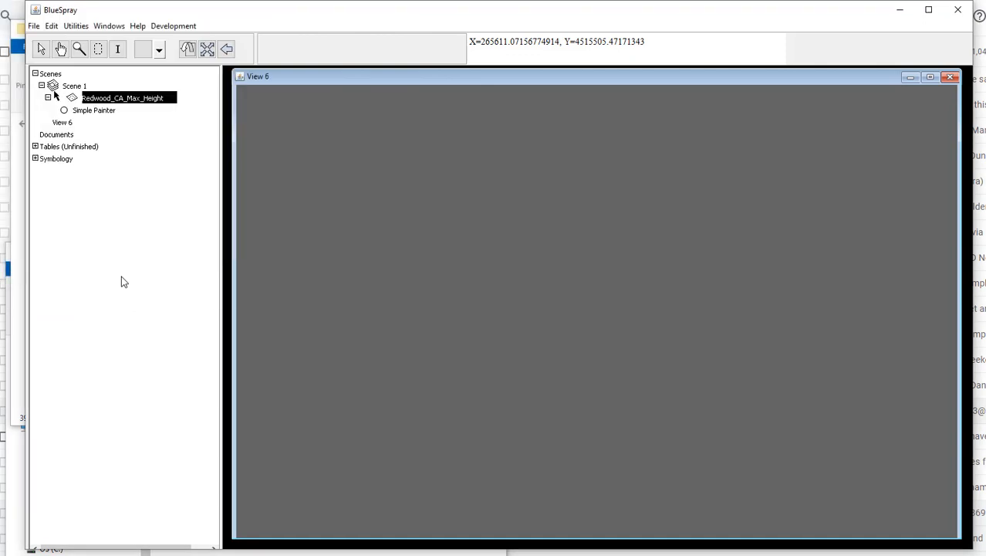
pyautogui.rightClick(112, 102)
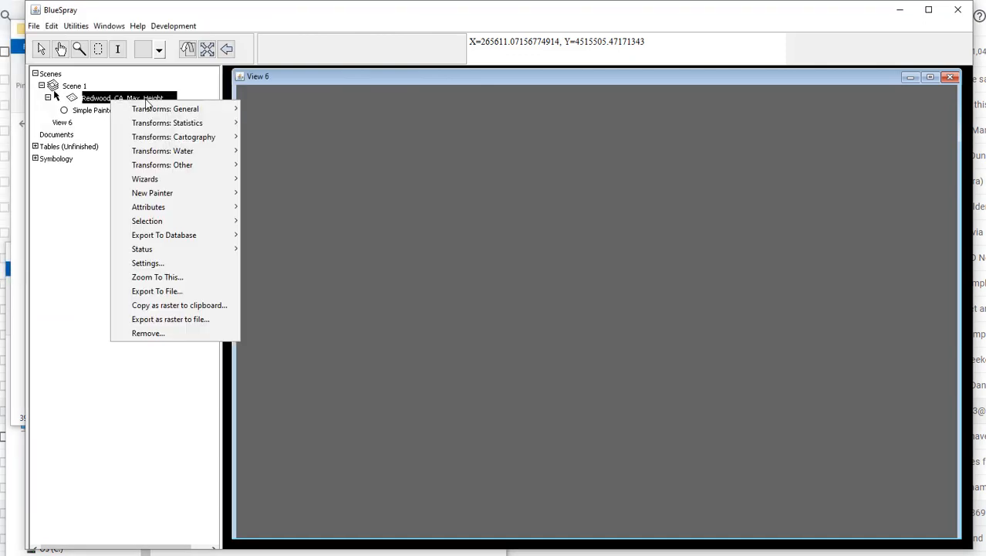
pyautogui.click(165, 276)
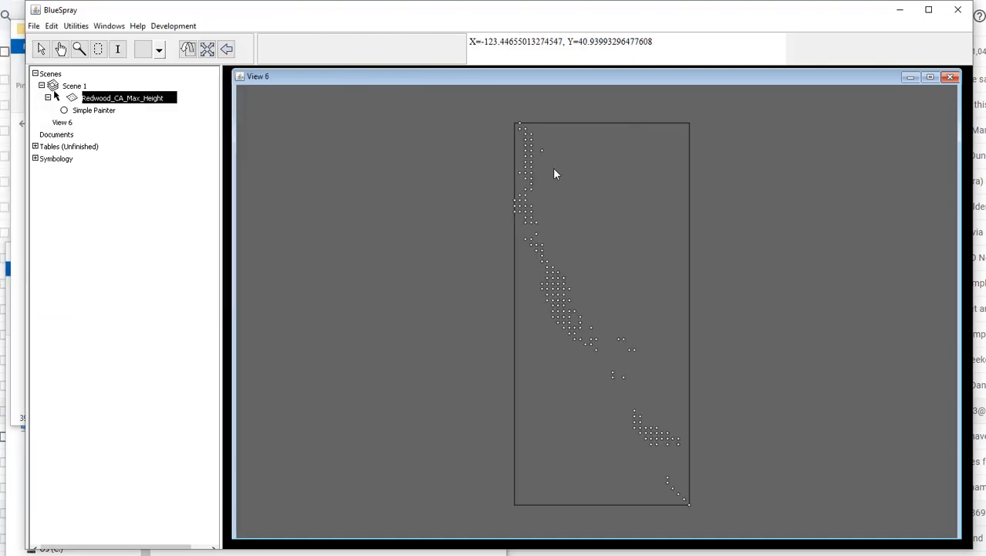
# Step: Load the bio_12_AnnualPrecip.img raster from the Cali_5Minute folder into the scene with the default import settings
pyautogui.hotkey('alt', 'Tab')
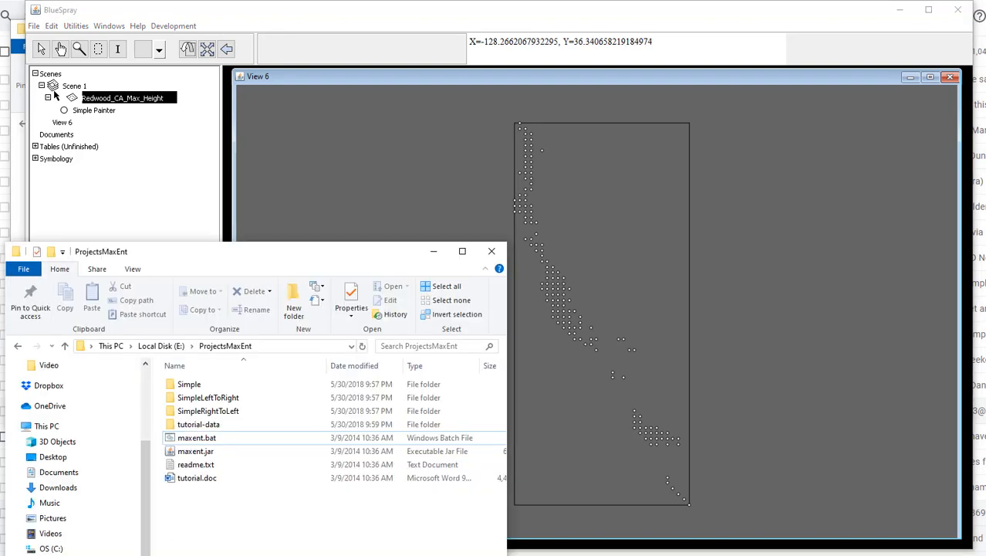
pyautogui.click(13, 131)
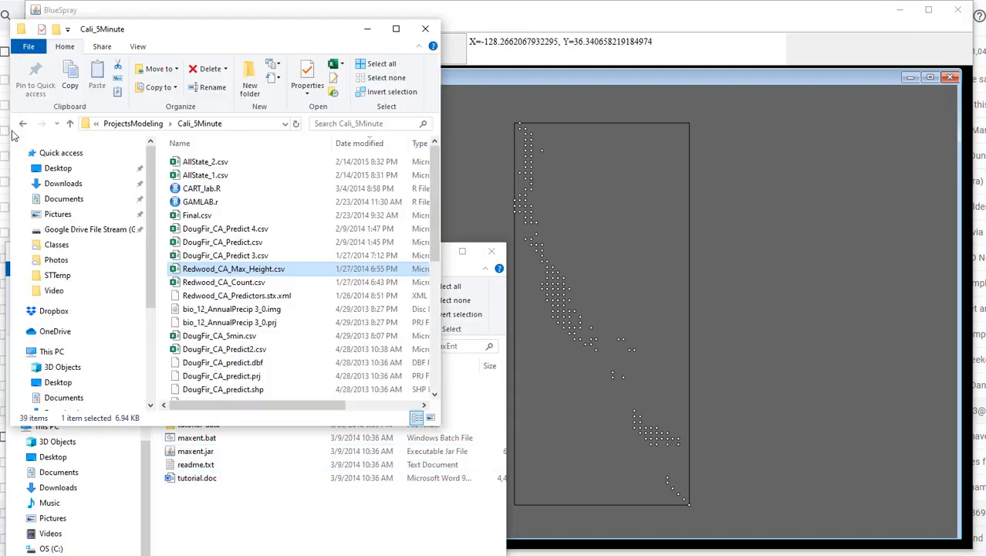
pyautogui.scroll(-6, 298, 349)
pyautogui.moveTo(231, 299); pyautogui.dragTo(672, 298)
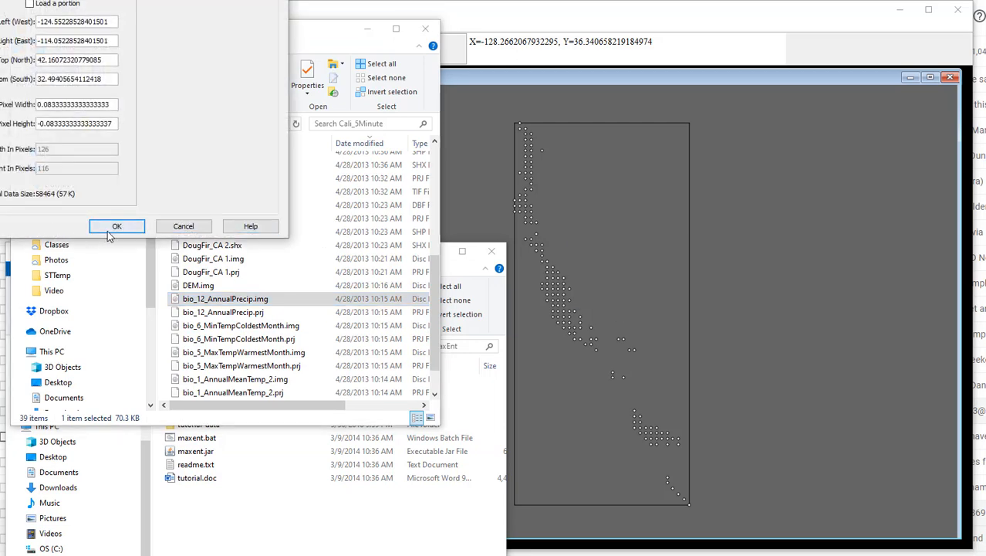
pyautogui.click(117, 225)
# Step: Load bio_1_AnnualMeanTemp_2.img into the scene with default import settings and move the Redwood_CA_Max_Height layer above both rasters
pyautogui.click(19, 231)
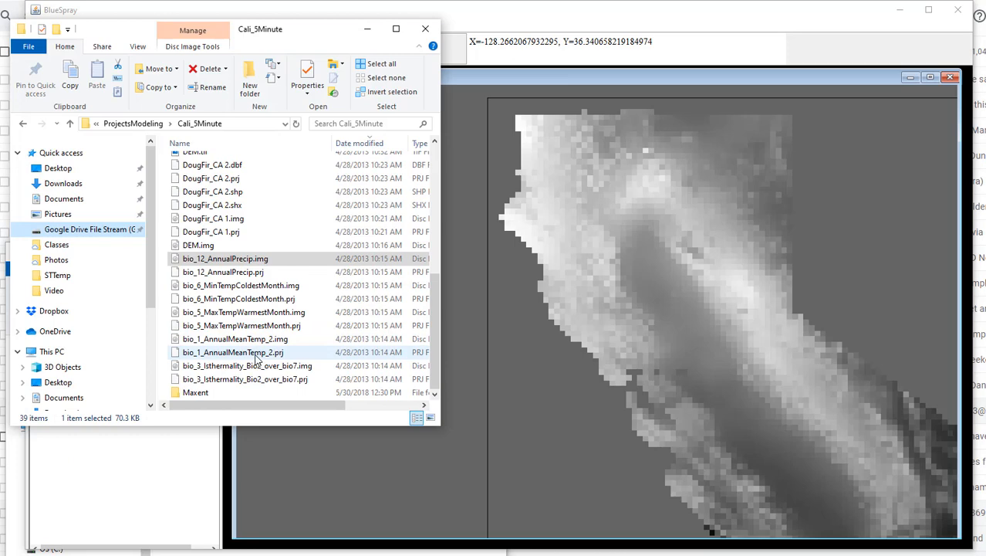
pyautogui.moveTo(257, 339); pyautogui.dragTo(653, 334)
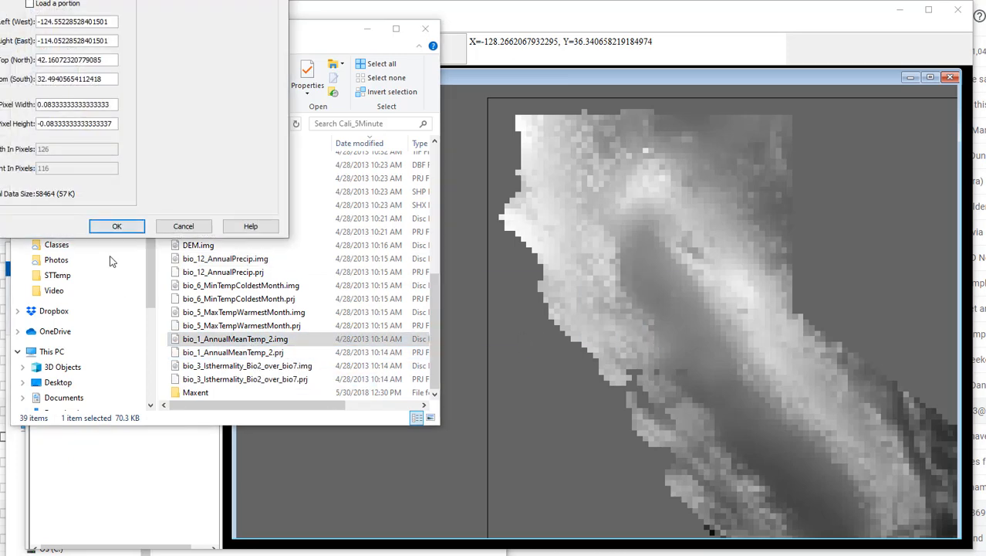
pyautogui.click(115, 229)
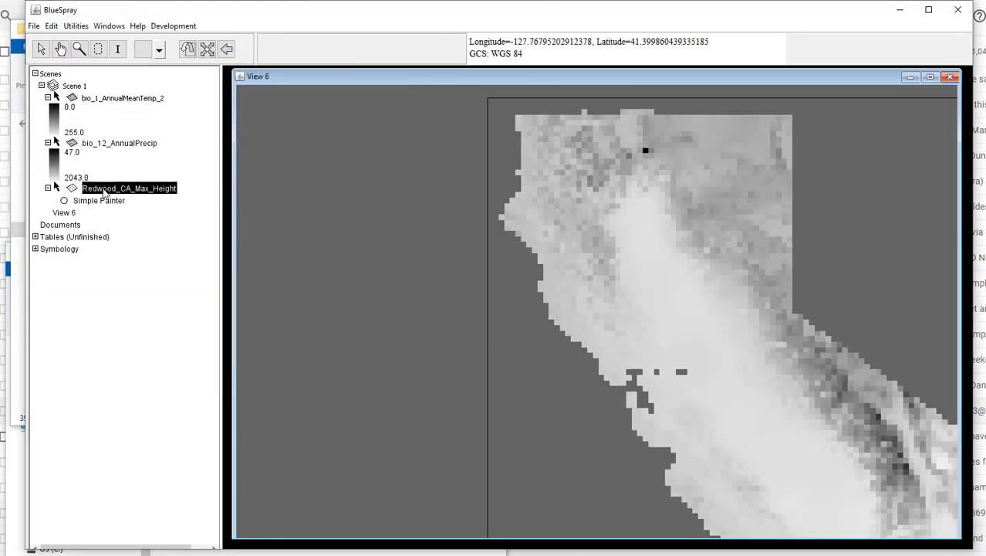
pyautogui.moveTo(104, 192); pyautogui.dragTo(107, 93)
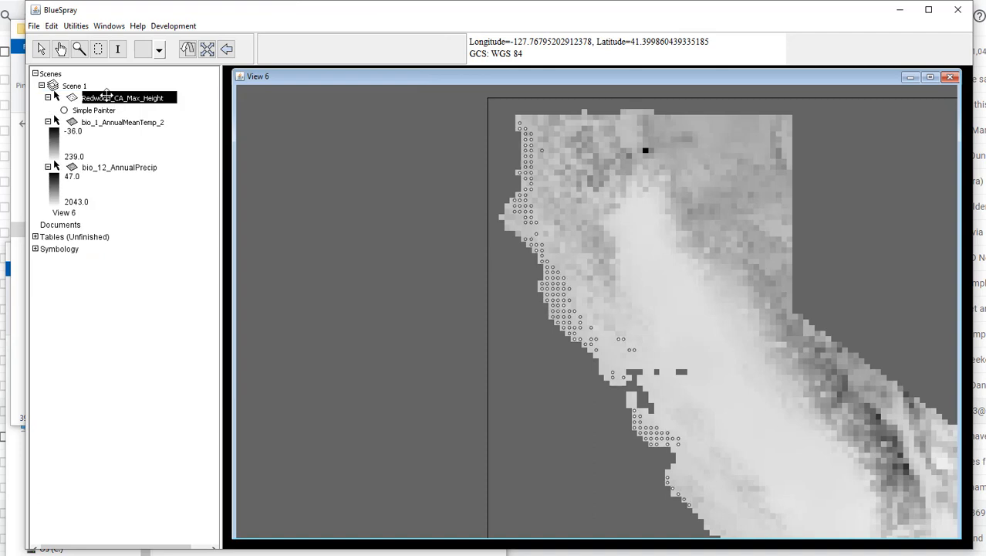
# Step: Start the Monte Carlo Maxent wizard on the Redwood_CA_Max_Height layer and add all available rasters as predictors
pyautogui.rightClick(107, 94)
pyautogui.moveTo(143, 101)
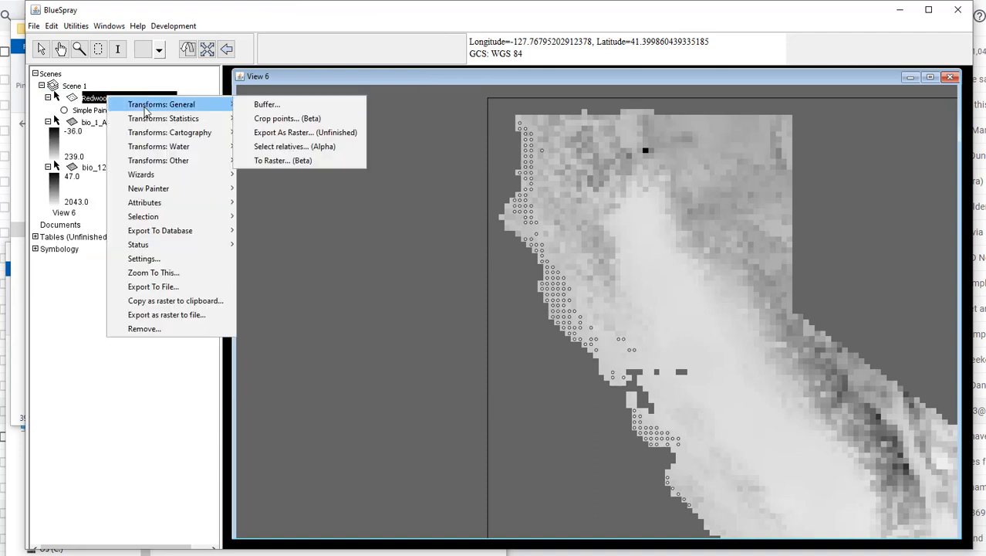
pyautogui.moveTo(178, 174)
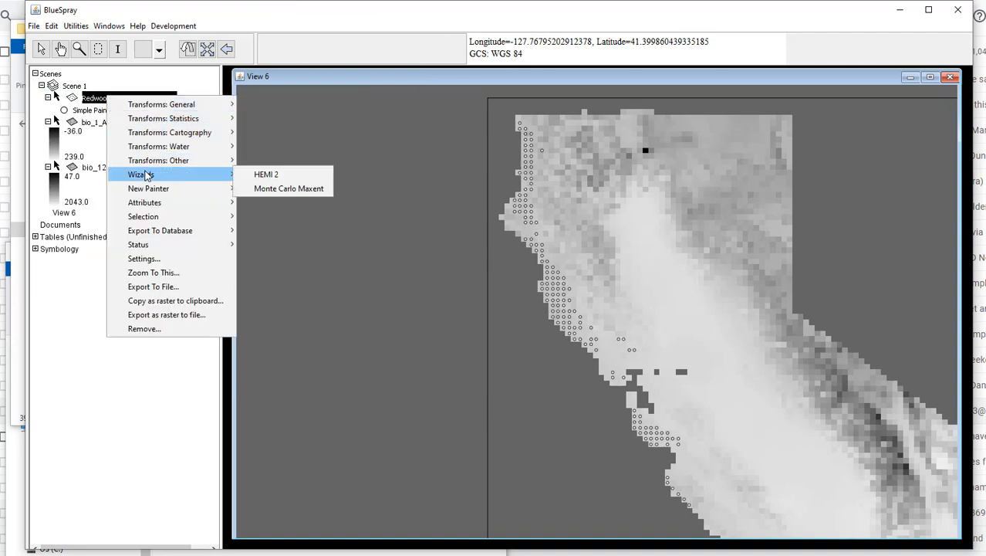
pyautogui.click(289, 189)
pyautogui.moveTo(215, 213); pyautogui.dragTo(457, 180)
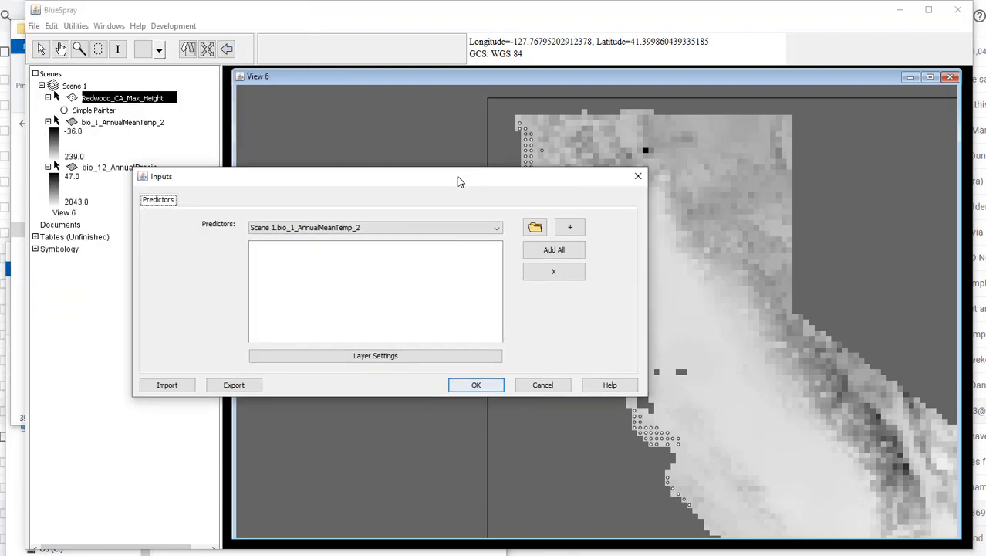
pyautogui.click(575, 255)
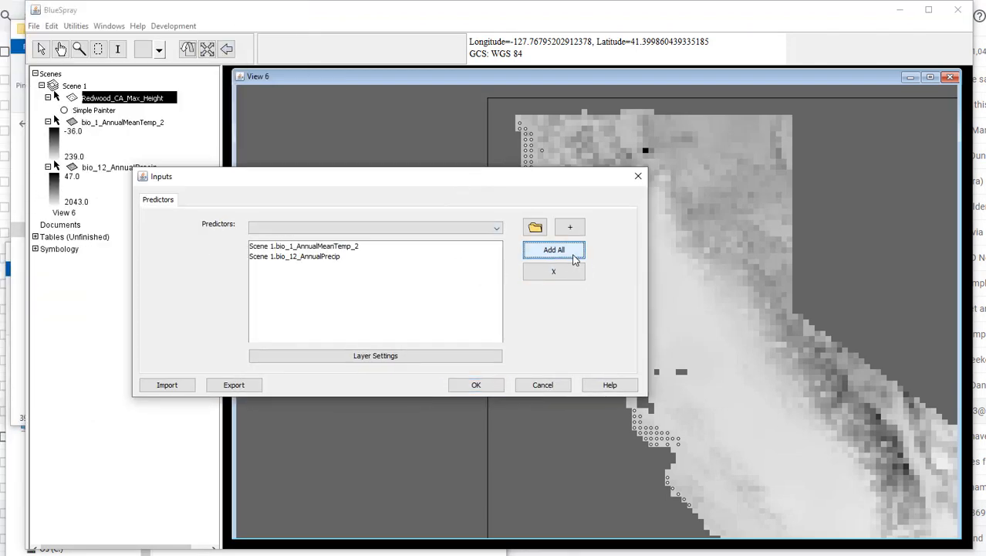
pyautogui.click(475, 385)
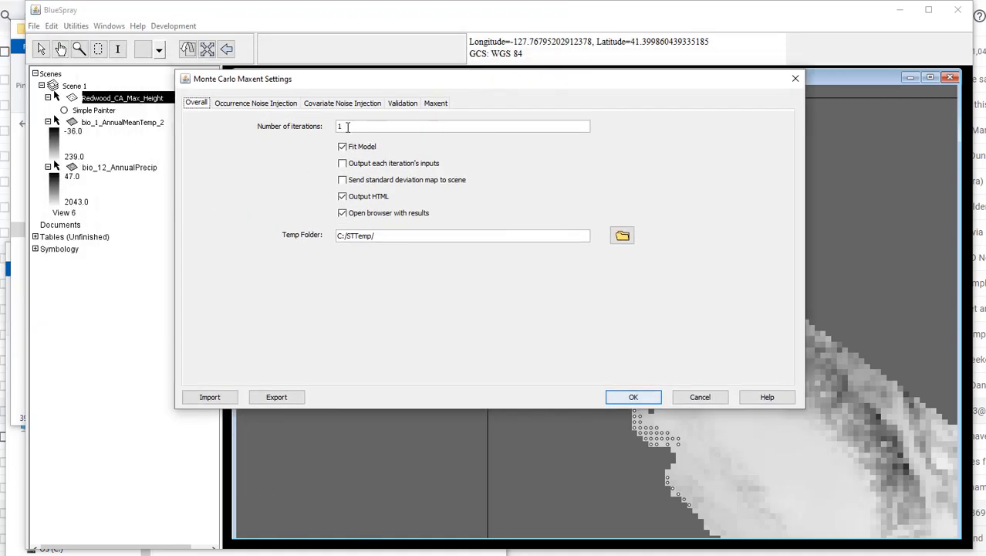
# Step: Delete all files and folders inside the C:/STTemp folder that the Maxent settings use as temp folder
pyautogui.doubleClick(347, 127)
pyautogui.moveTo(399, 237); pyautogui.dragTo(291, 238)
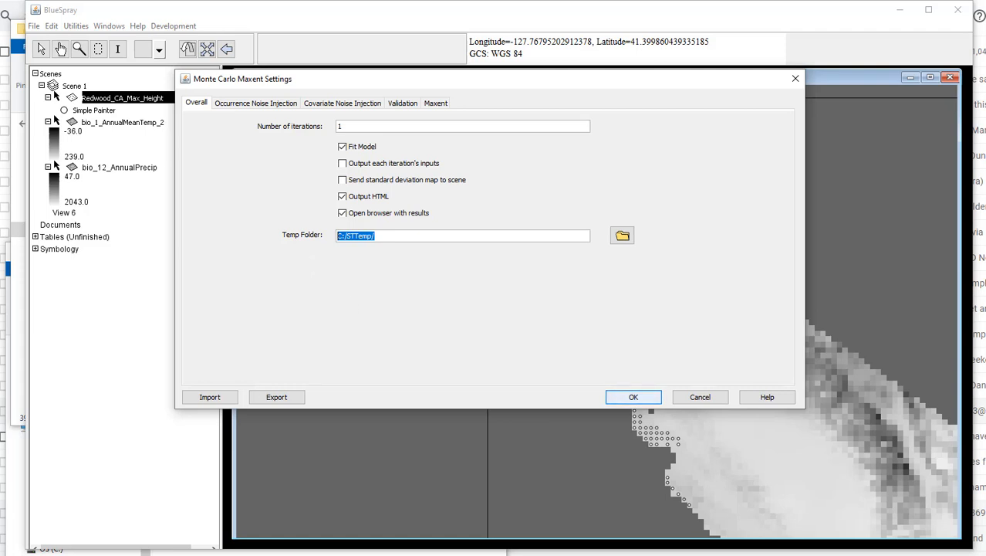
pyautogui.hotkey('alt', 'Tab')
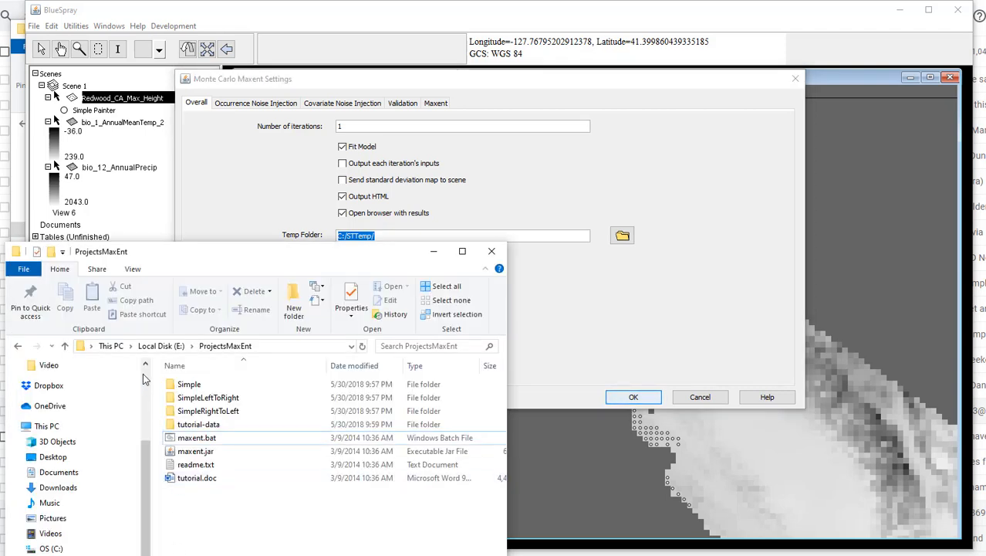
pyautogui.click(107, 347)
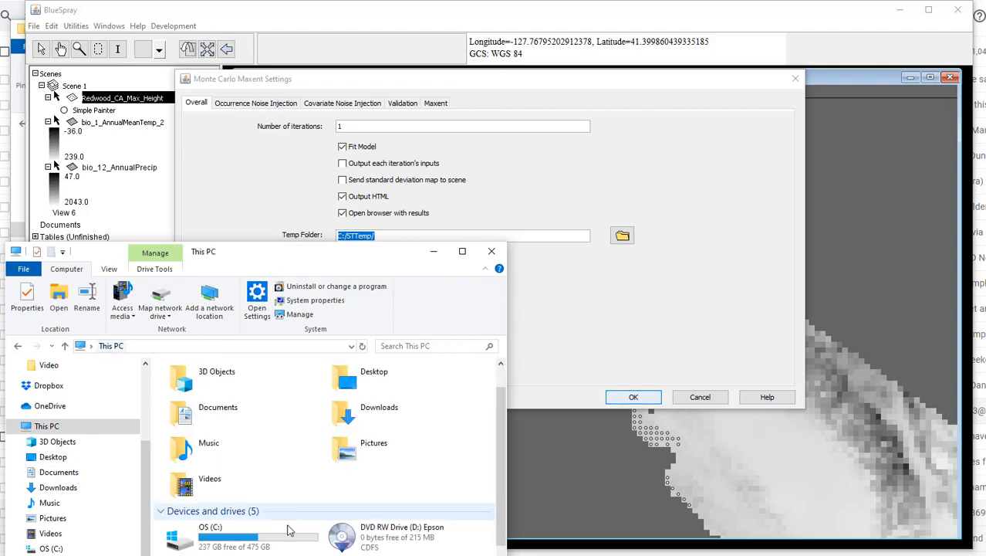
pyautogui.doubleClick(200, 531)
pyautogui.scroll(-3, 253, 550)
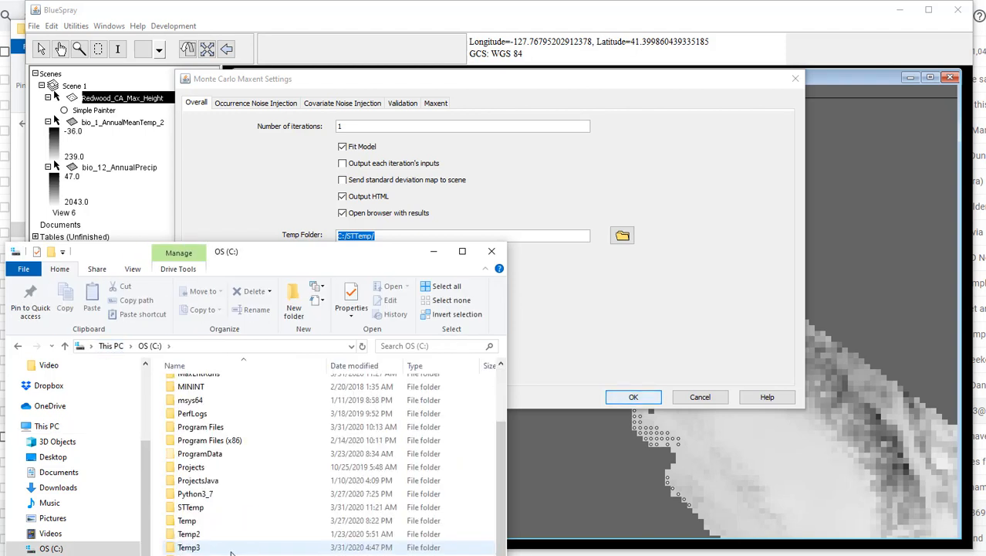
pyautogui.doubleClick(207, 508)
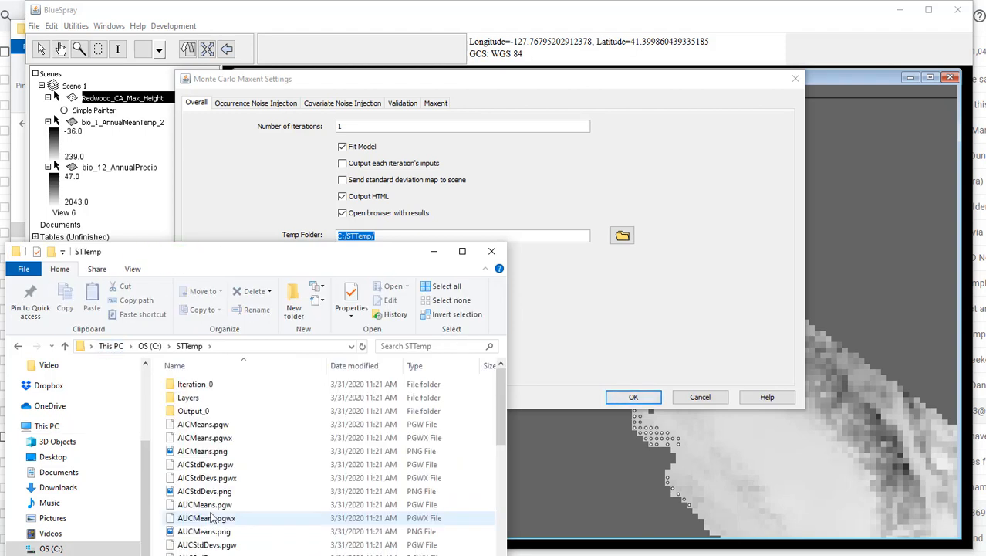
pyautogui.click(283, 436)
pyautogui.hotkey('ctrl', 'a')
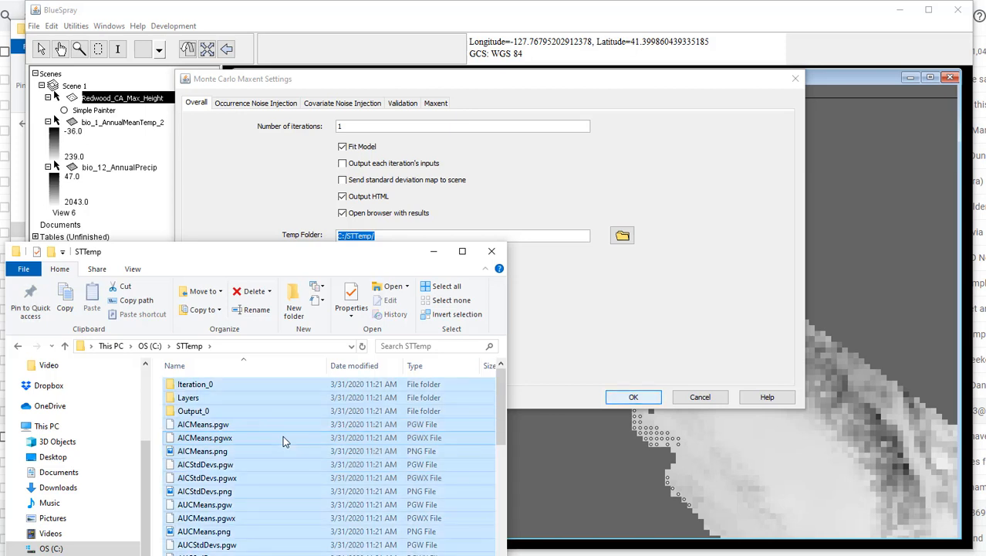
pyautogui.press('Delete')
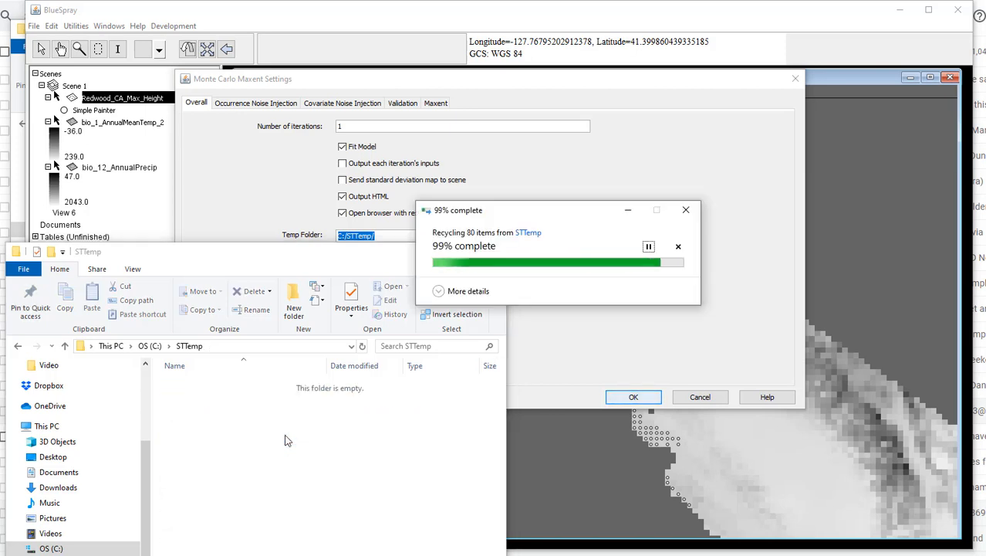
# Step: Return to the Monte Carlo Maxent settings and check the temp folder path and the Maxent folder path
pyautogui.click(246, 170)
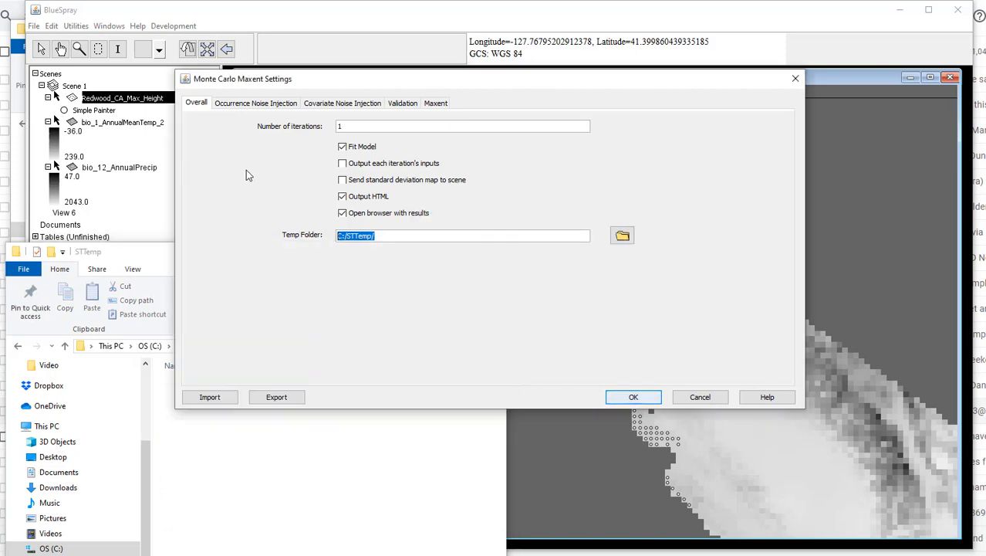
pyautogui.click(392, 236)
pyautogui.moveTo(399, 234); pyautogui.dragTo(316, 237)
pyautogui.click(433, 103)
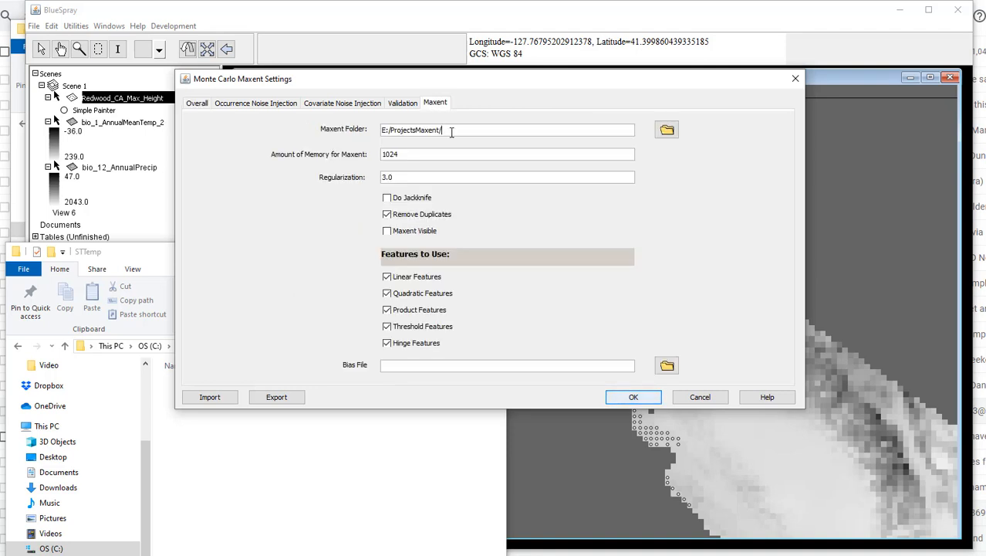
pyautogui.moveTo(451, 132); pyautogui.dragTo(374, 132)
# Step: Browse in File Explorer to the ProjectsMaxEnt folder on Local Disk (E:)
pyautogui.moveTo(113, 253); pyautogui.dragTo(221, 318)
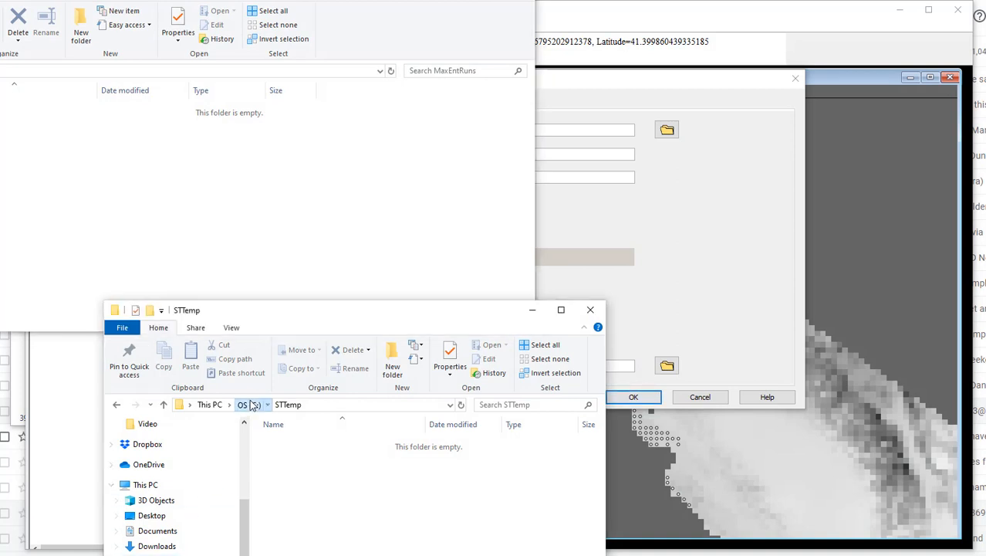
pyautogui.click(251, 404)
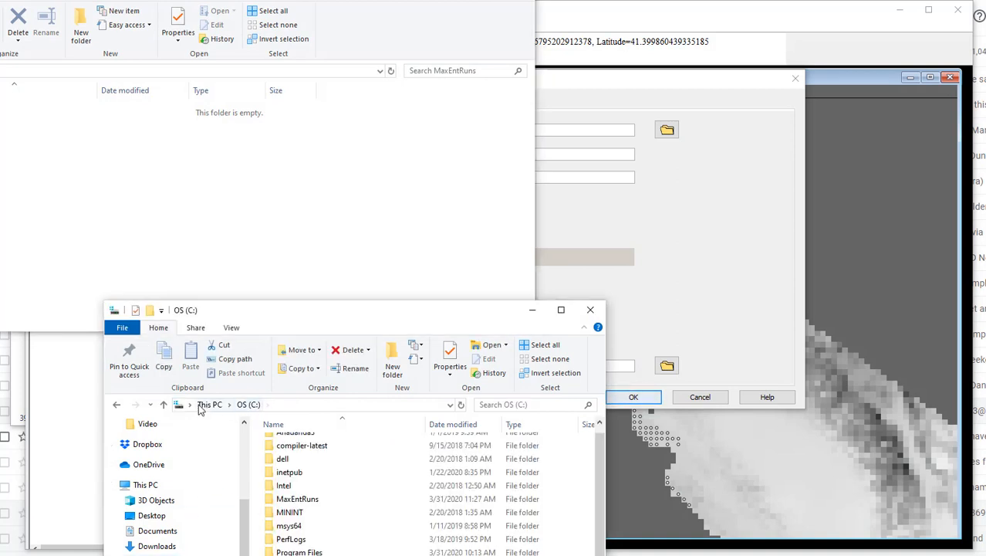
pyautogui.click(209, 404)
pyautogui.scroll(-1, 332, 541)
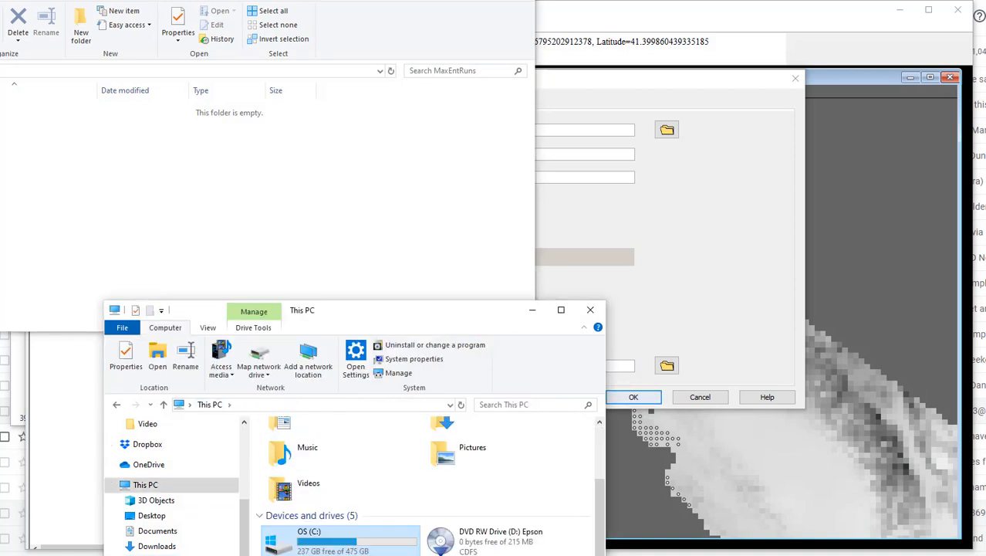
pyautogui.doubleClick(328, 555)
pyautogui.doubleClick(303, 549)
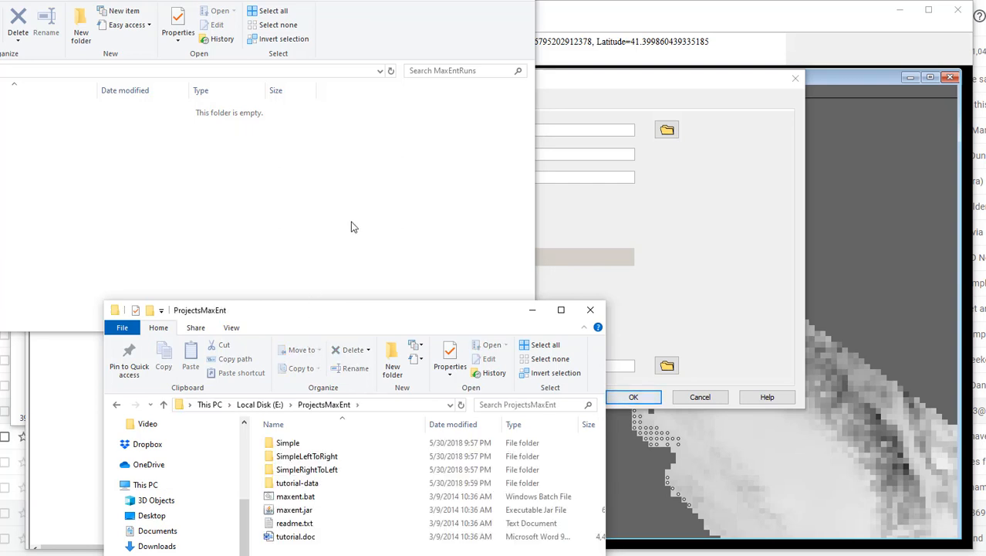
pyautogui.moveTo(231, 0); pyautogui.dragTo(0, 3)
# Step: Check the Maxent Folder path against the folder holding maxent.jar and run the Monte Carlo Maxent model with the current settings
pyautogui.moveTo(391, 314); pyautogui.dragTo(395, 277)
pyautogui.click(461, 130)
pyautogui.tripleClick(462, 130)
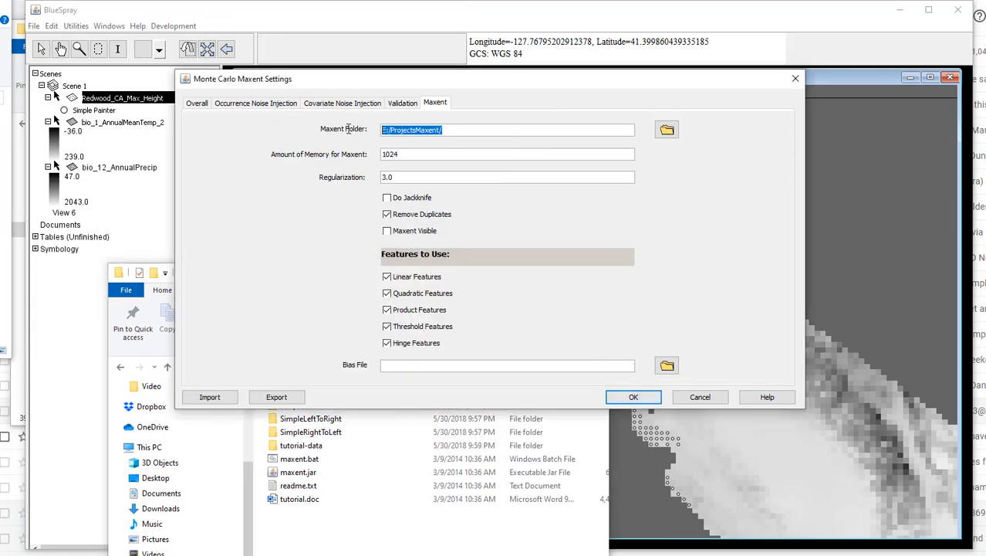
pyautogui.click(301, 471)
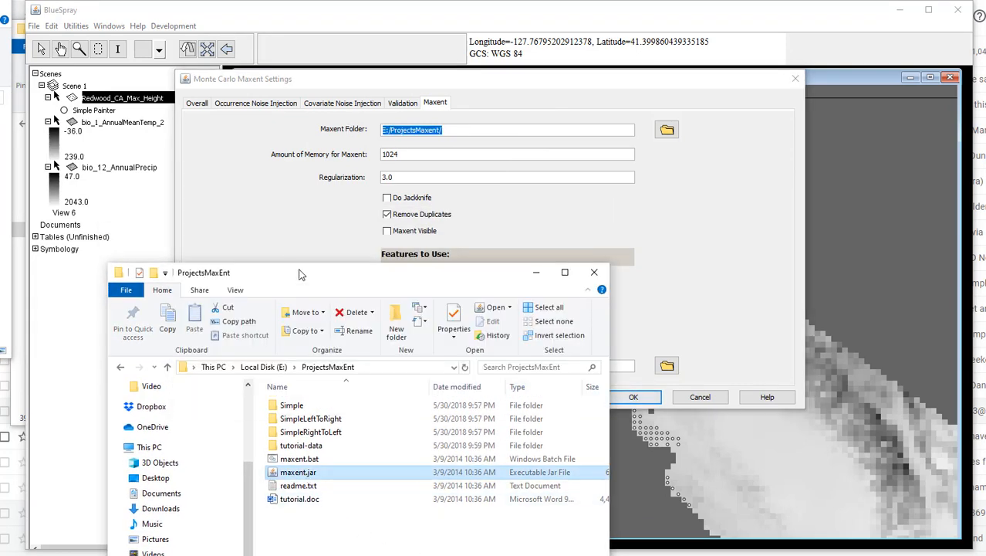
pyautogui.click(298, 245)
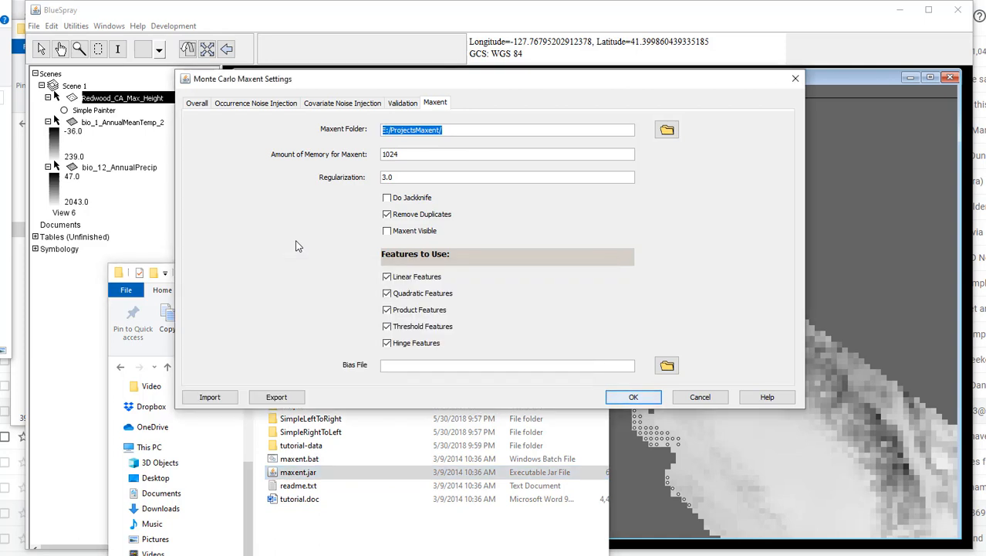
pyautogui.click(636, 398)
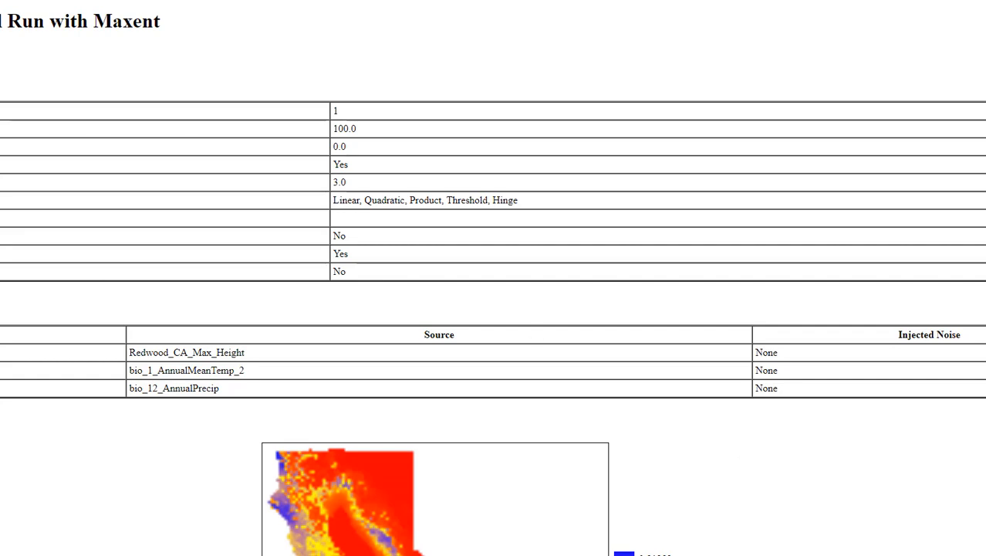
# Step: Review the settings, input data, habitat maps and ROC curve in the Results.html report and close the report
pyautogui.moveTo(985, 555); pyautogui.dragTo(510, 466)
pyautogui.moveTo(404, 0); pyautogui.dragTo(689, 37)
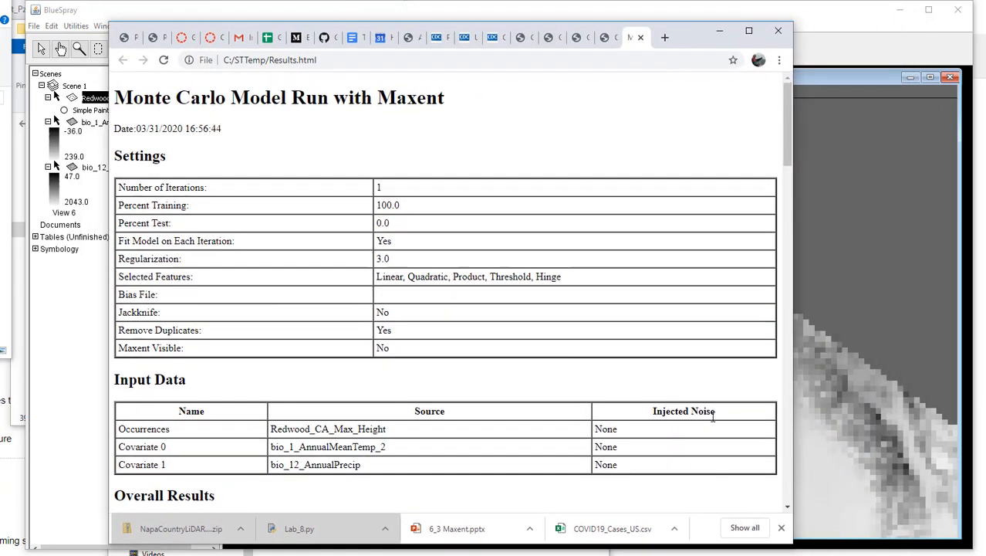
pyautogui.scroll(-15, 705, 414)
pyautogui.scroll(-7, 706, 414)
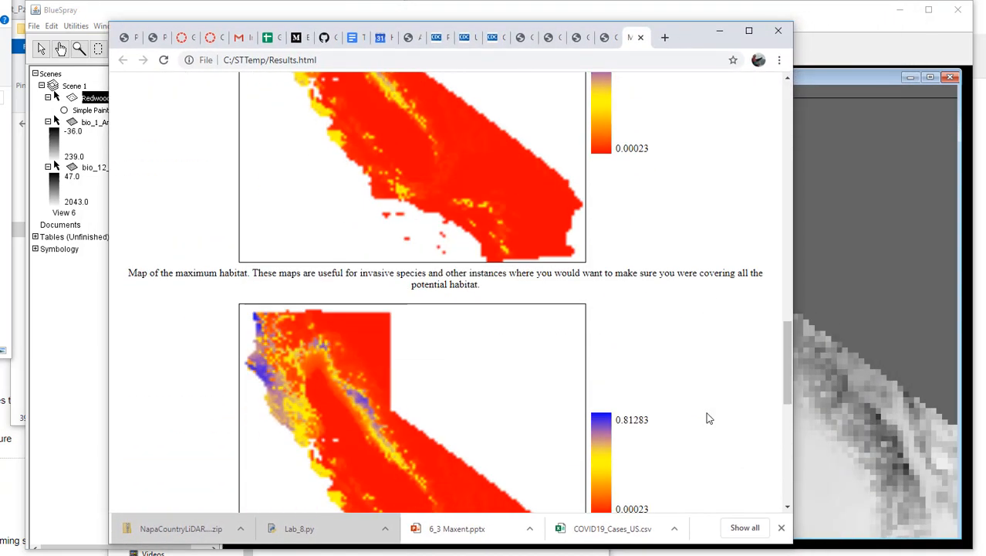
pyautogui.scroll(-2, 708, 386)
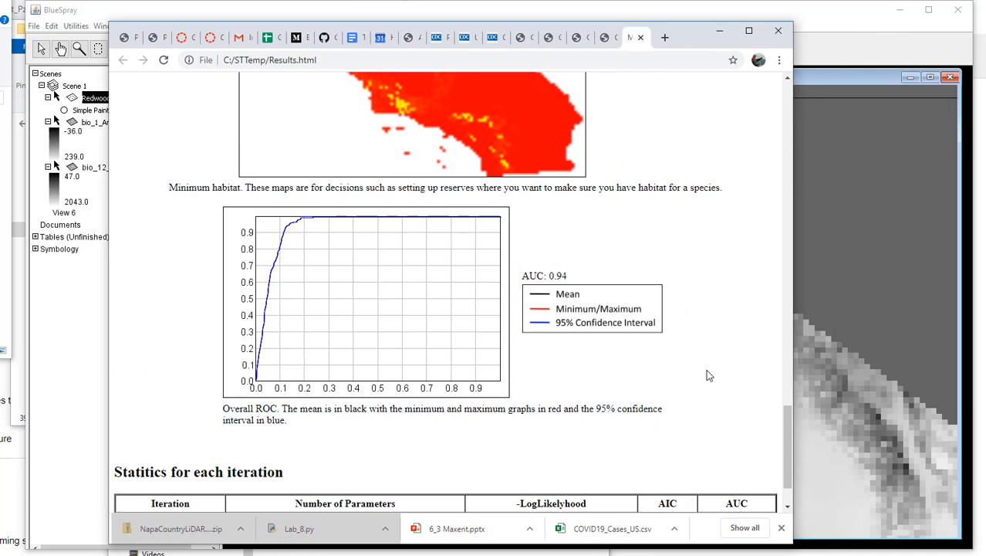
pyautogui.click(640, 38)
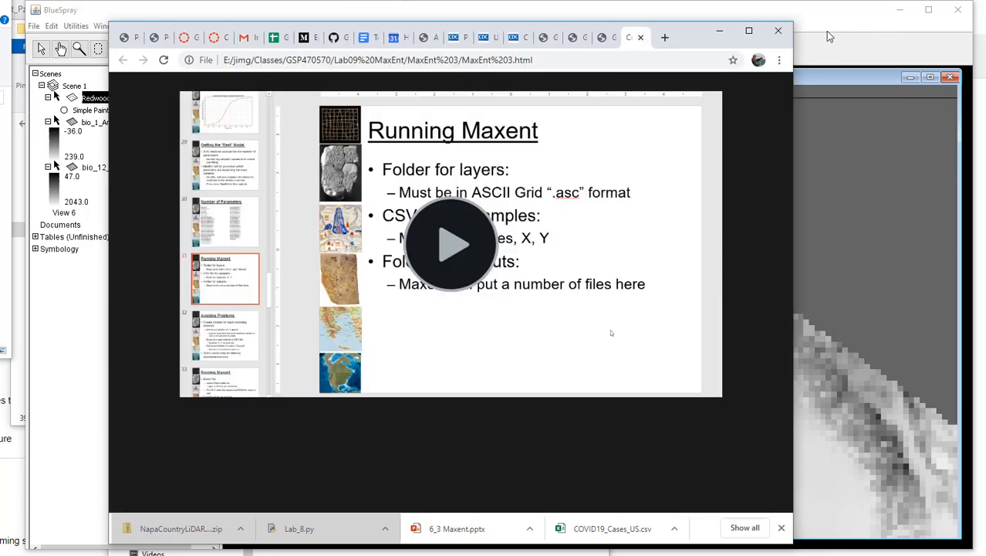
pyautogui.click(826, 31)
# Step: Browse to the C:/STTemp folder in File Explorer and look through the files the model run generated
pyautogui.click(318, 554)
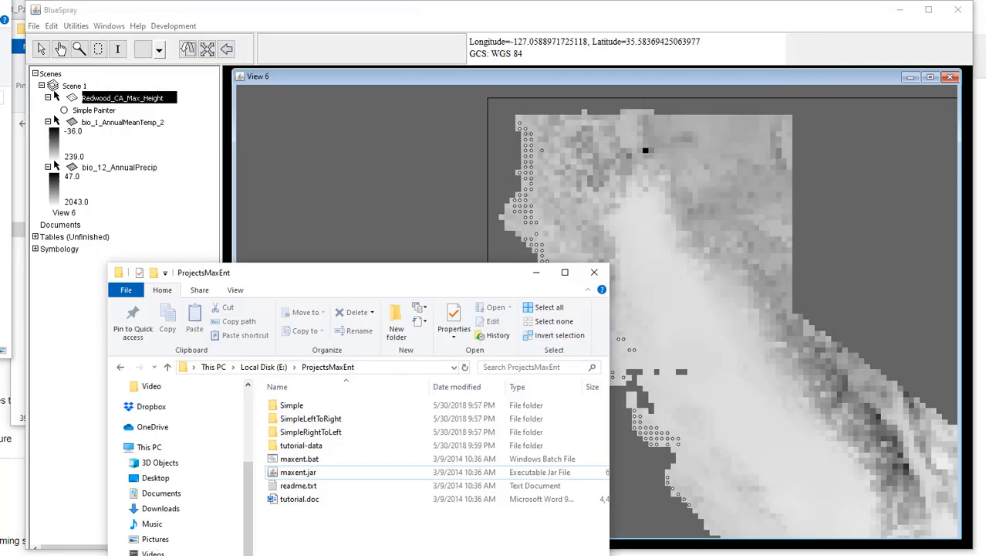
pyautogui.click(214, 367)
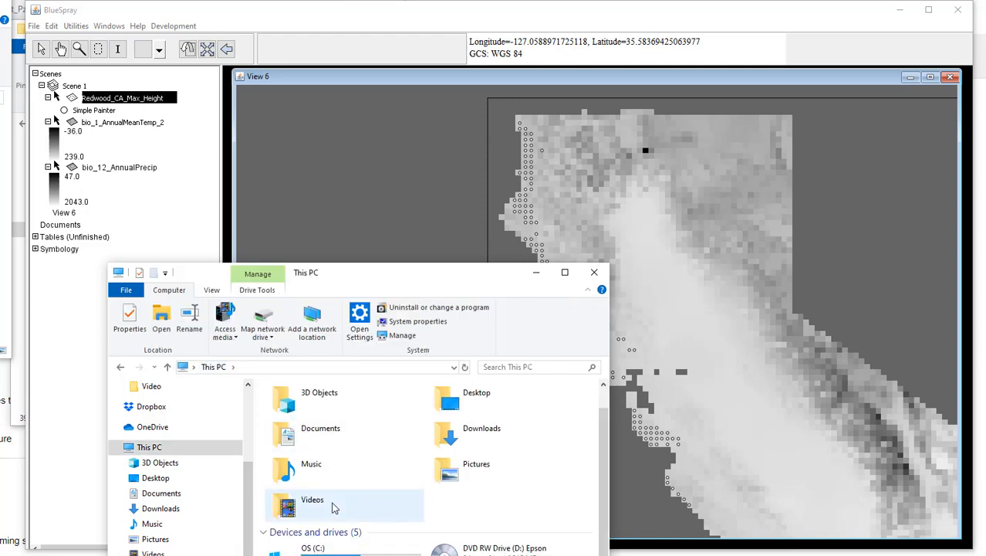
pyautogui.scroll(-1, 336, 504)
pyautogui.doubleClick(333, 506)
pyautogui.scroll(-2, 316, 540)
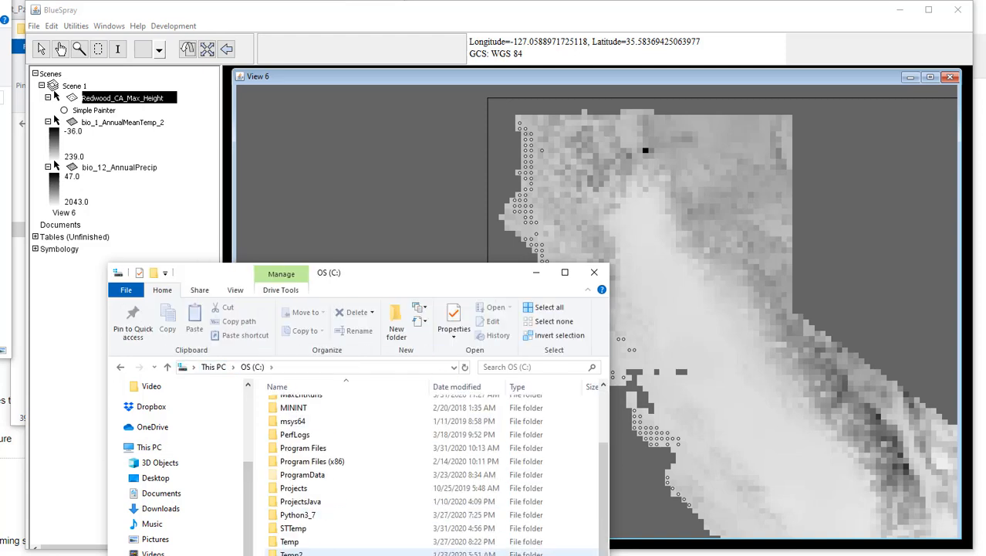
pyautogui.doubleClick(324, 528)
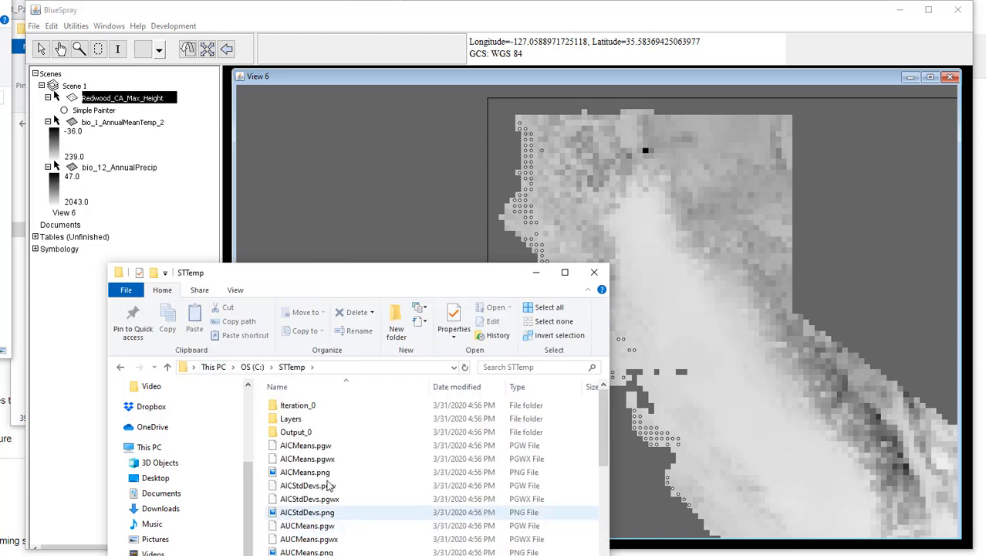
pyautogui.scroll(-5, 380, 517)
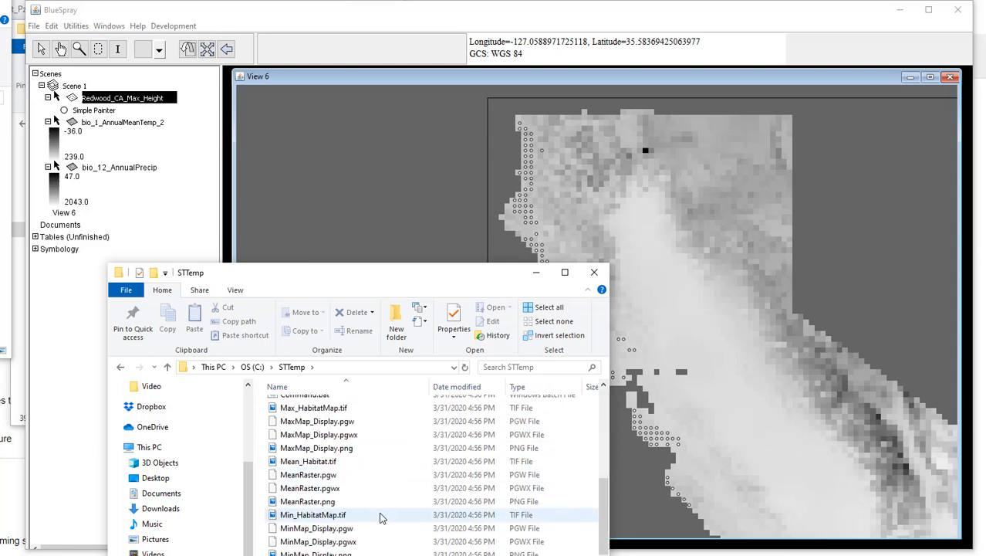
pyautogui.scroll(-2, 380, 517)
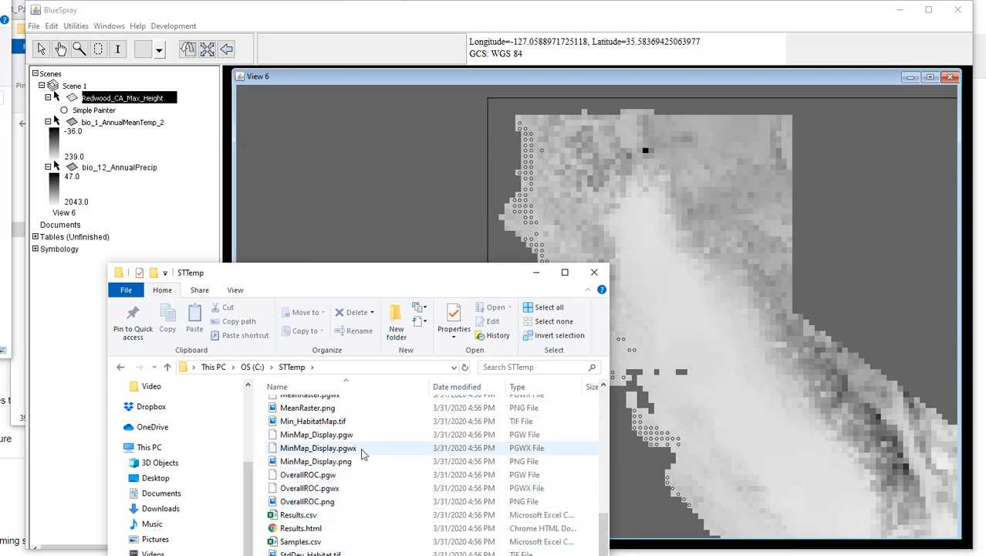
# Step: Open Samples.csv in Excel, inspect the Species, X and Y columns, and close the file
pyautogui.click(317, 543)
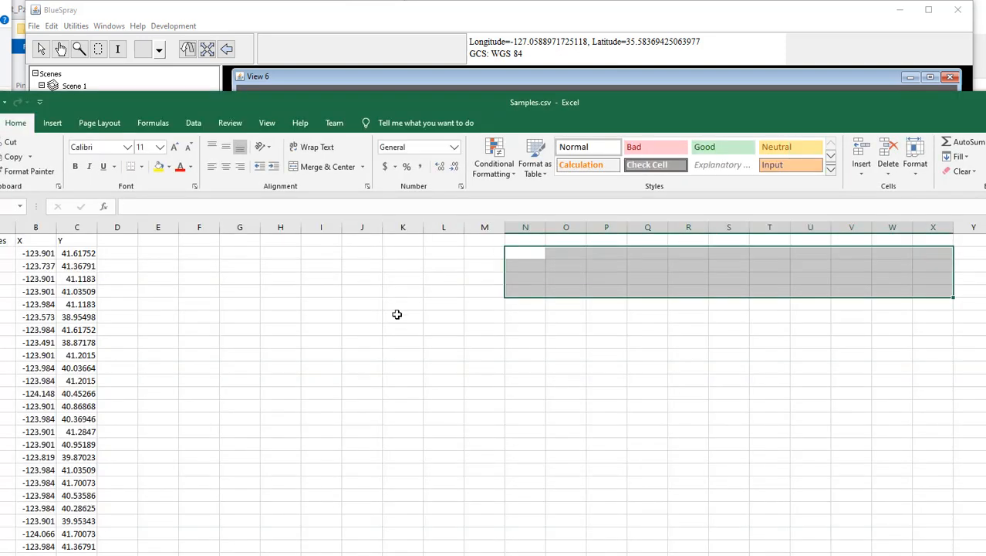
pyautogui.click(158, 330)
pyautogui.moveTo(246, 101); pyautogui.dragTo(629, 98)
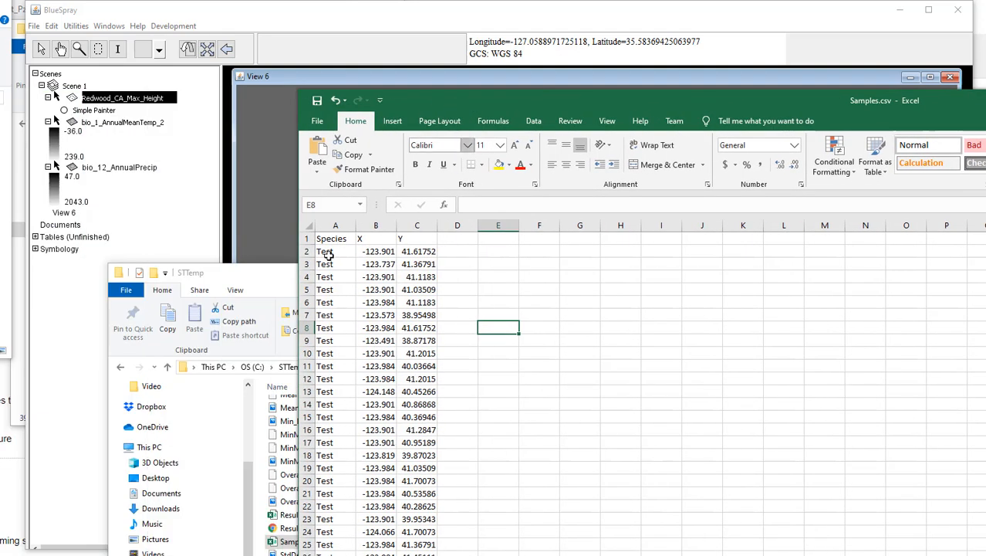
pyautogui.click(332, 224)
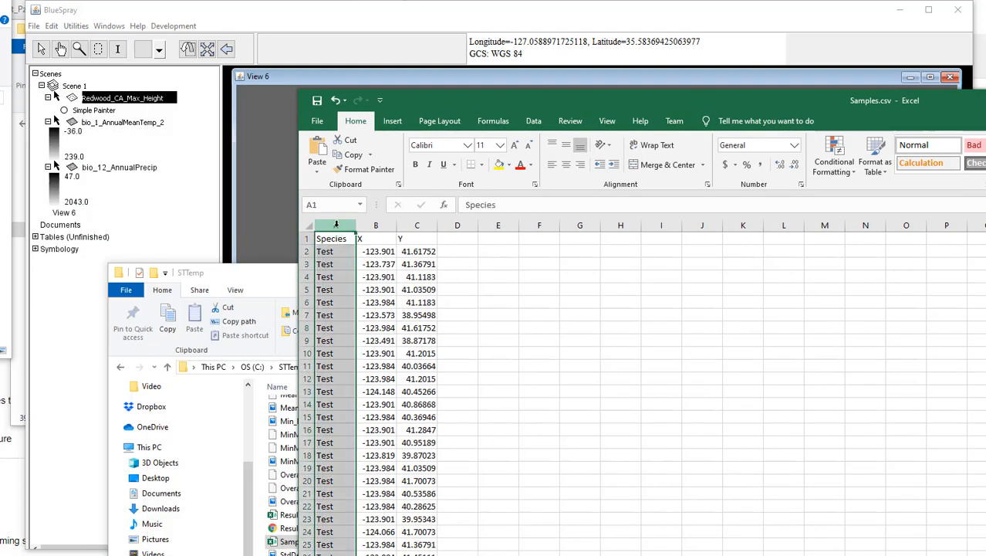
pyautogui.click(372, 225)
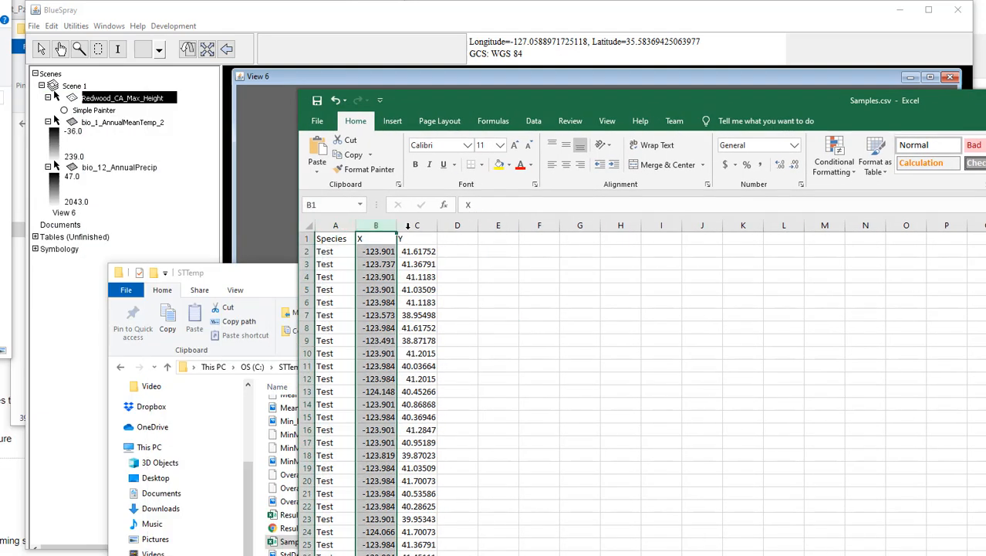
pyautogui.click(416, 239)
pyautogui.moveTo(607, 98); pyautogui.dragTo(48, 104)
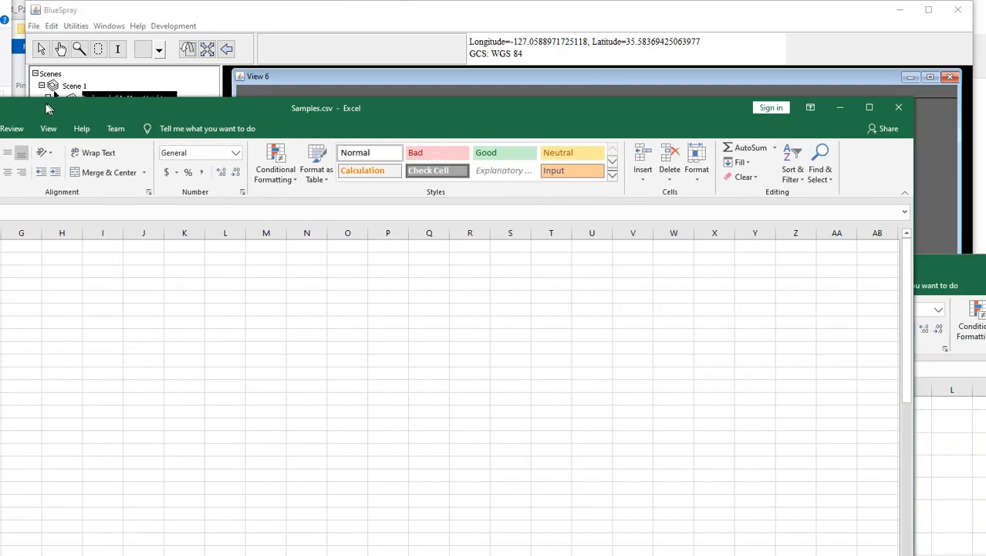
pyautogui.click(893, 110)
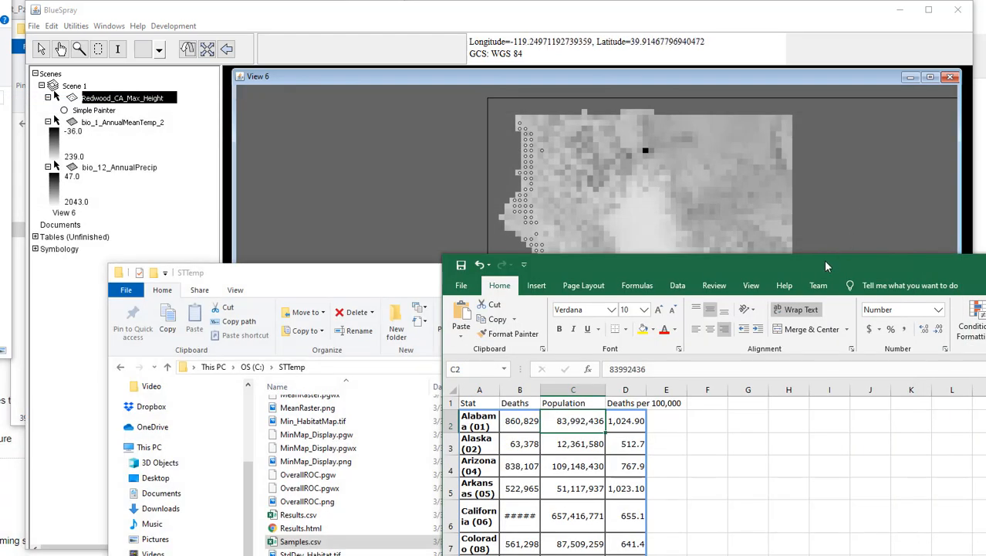
pyautogui.moveTo(812, 262); pyautogui.dragTo(810, 554)
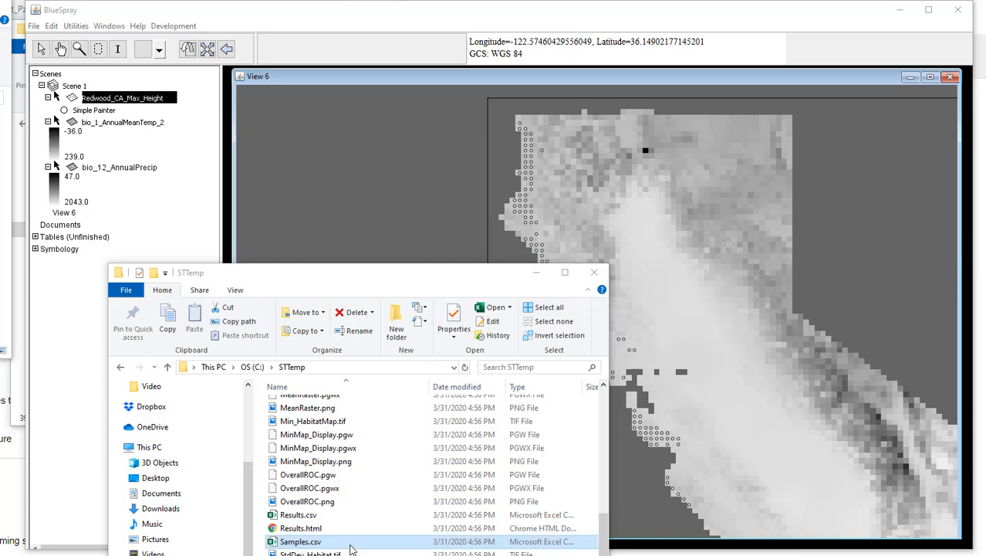
# Step: Open the Layers folder inside STTemp and examine the .asc and .prj files for the temperature and precipitation layers
pyautogui.scroll(10, 291, 432)
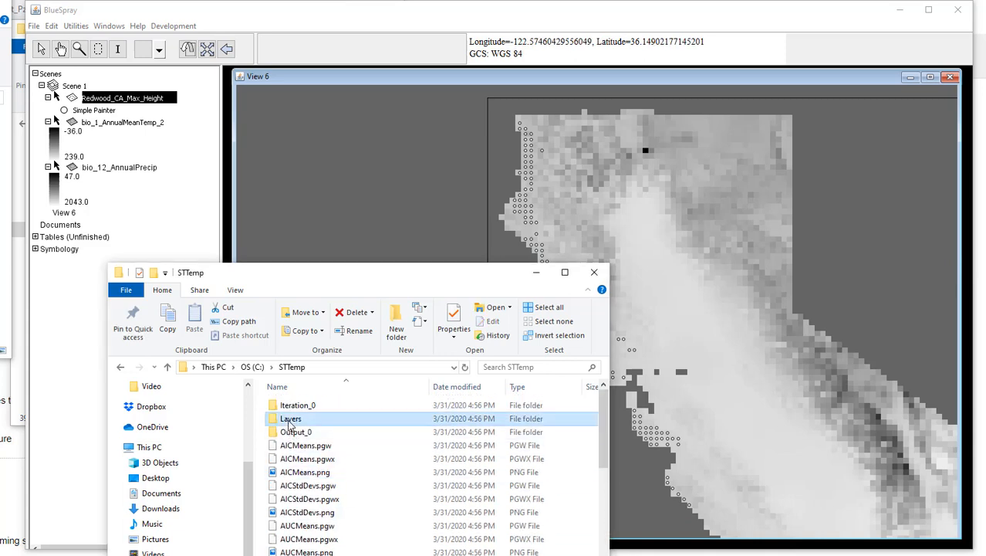
pyautogui.doubleClick(290, 420)
pyautogui.click(305, 418)
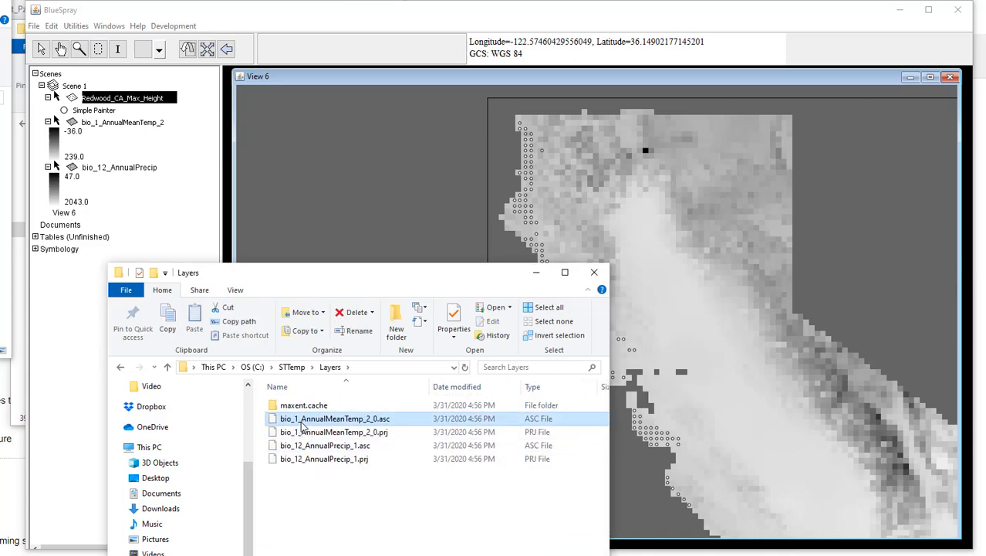
pyautogui.click(304, 446)
pyautogui.click(339, 517)
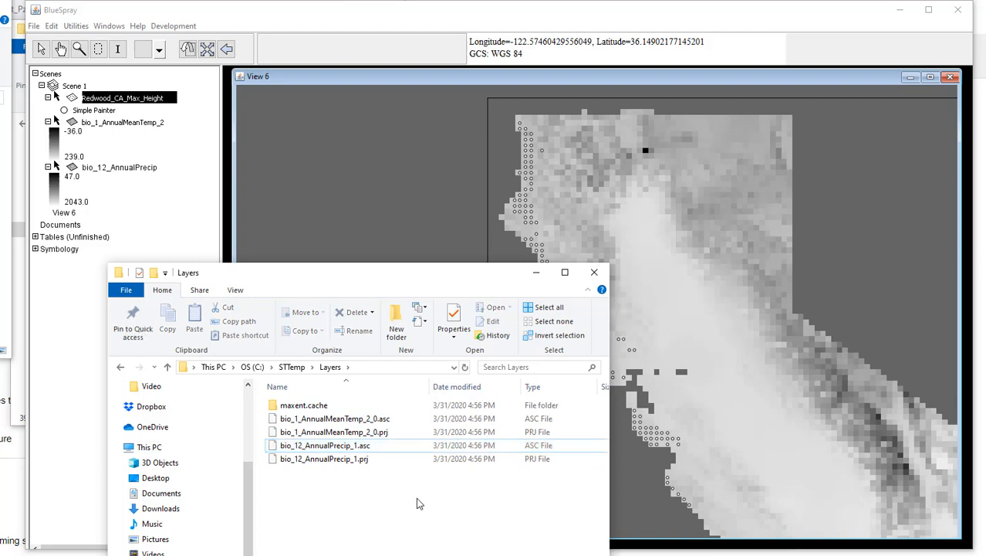
pyautogui.hscroll(2, 562, 535)
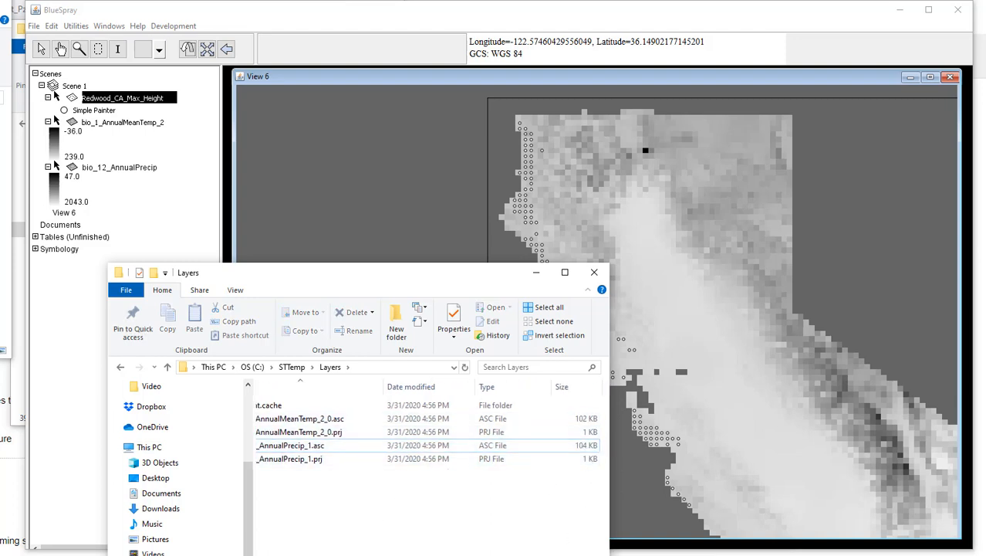
pyautogui.hscroll(-2, 431, 432)
pyautogui.hscroll(2, 431, 432)
pyautogui.hscroll(-2, 431, 433)
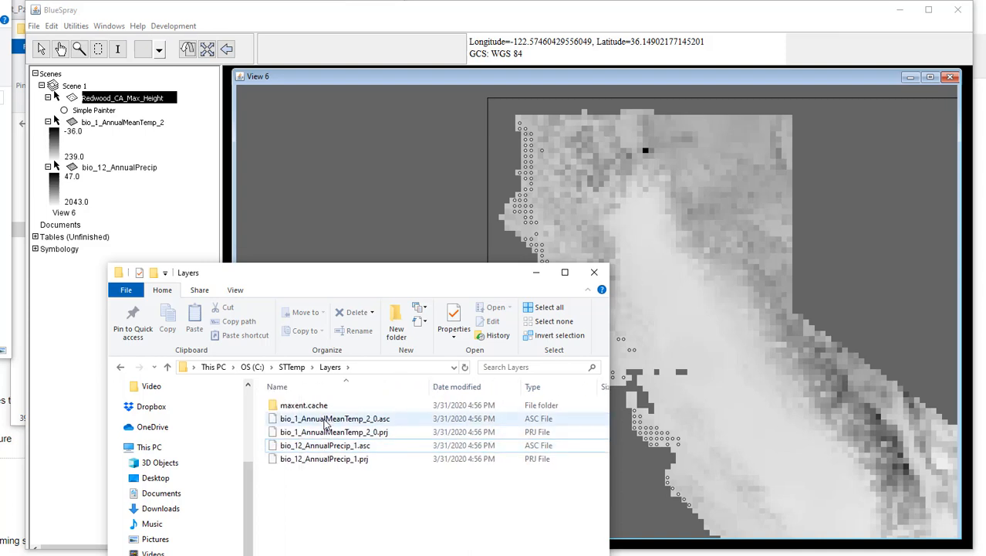
pyautogui.click(324, 446)
pyautogui.click(328, 463)
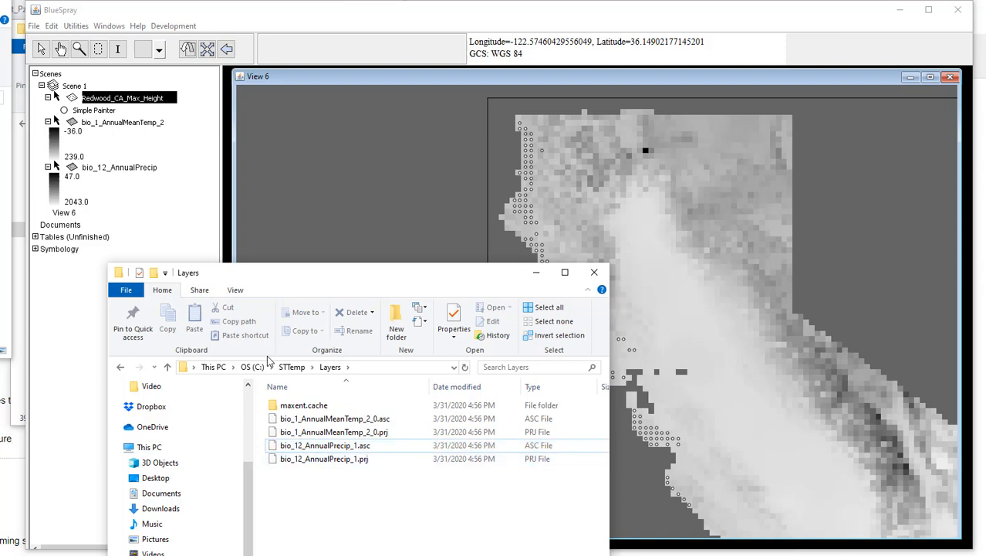
# Step: Launch the standalone Maxent program by running maxent.bat from the ProjectsMaxEnt folder on Local Disk (E:)
pyautogui.click(214, 367)
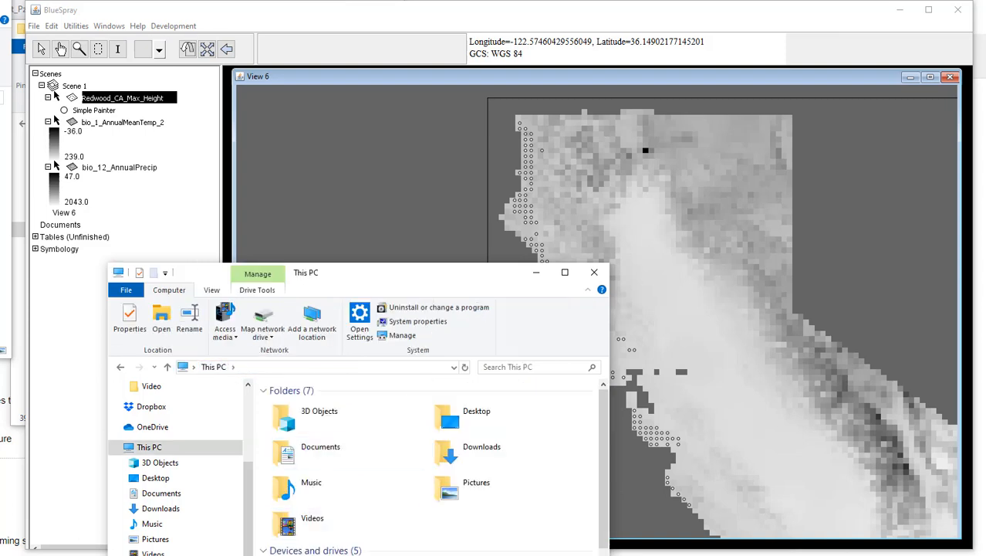
pyautogui.scroll(-1, 345, 541)
pyautogui.doubleClick(339, 552)
pyautogui.scroll(-2, 345, 530)
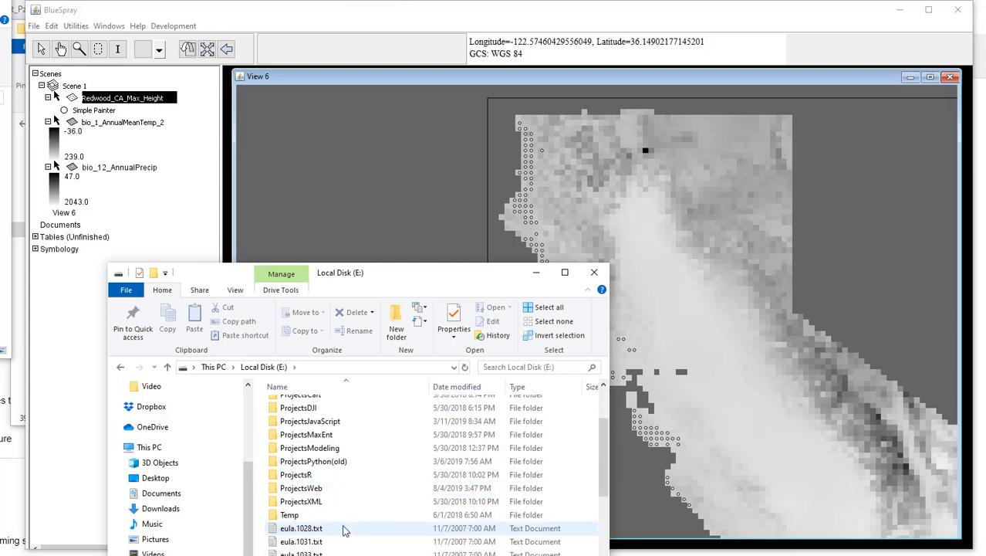
pyautogui.click(329, 437)
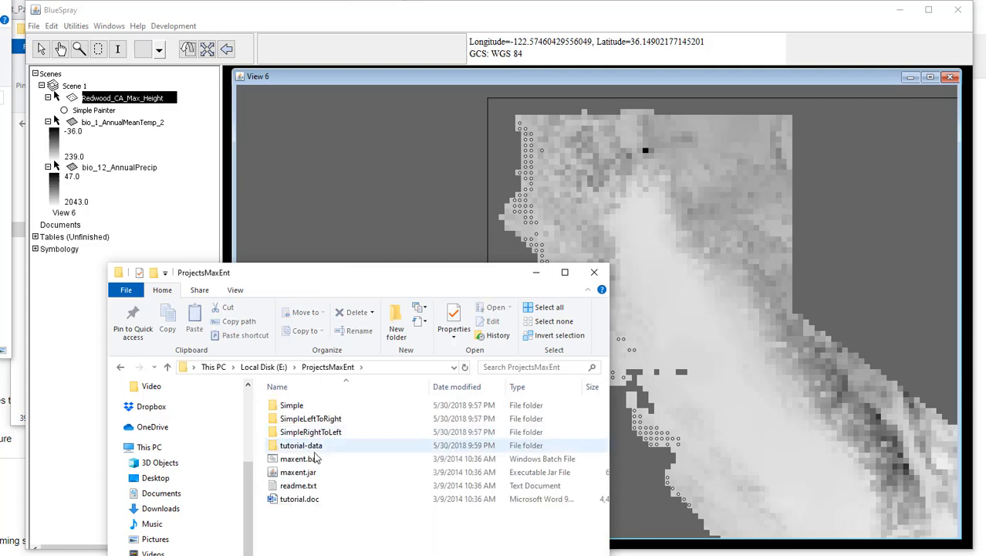
pyautogui.doubleClick(301, 458)
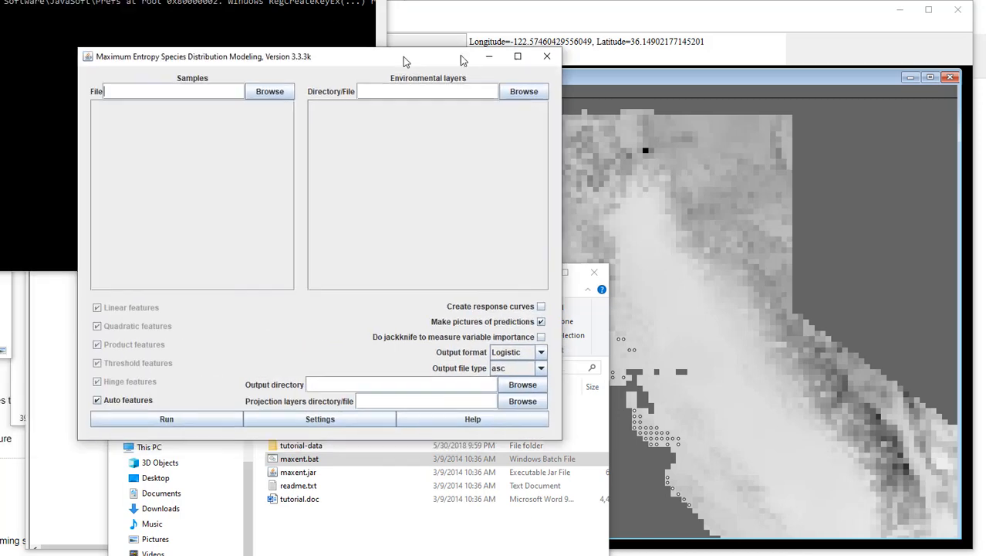
# Step: Load Samples.csv from the C:\STTemp folder as the Maxent samples file
pyautogui.moveTo(378, 25); pyautogui.dragTo(609, 56)
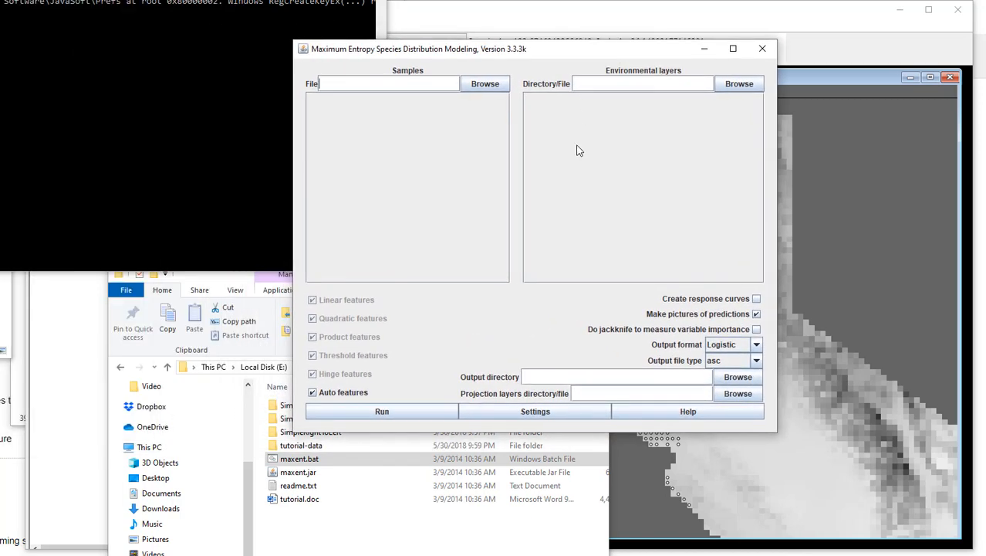
pyautogui.click(484, 83)
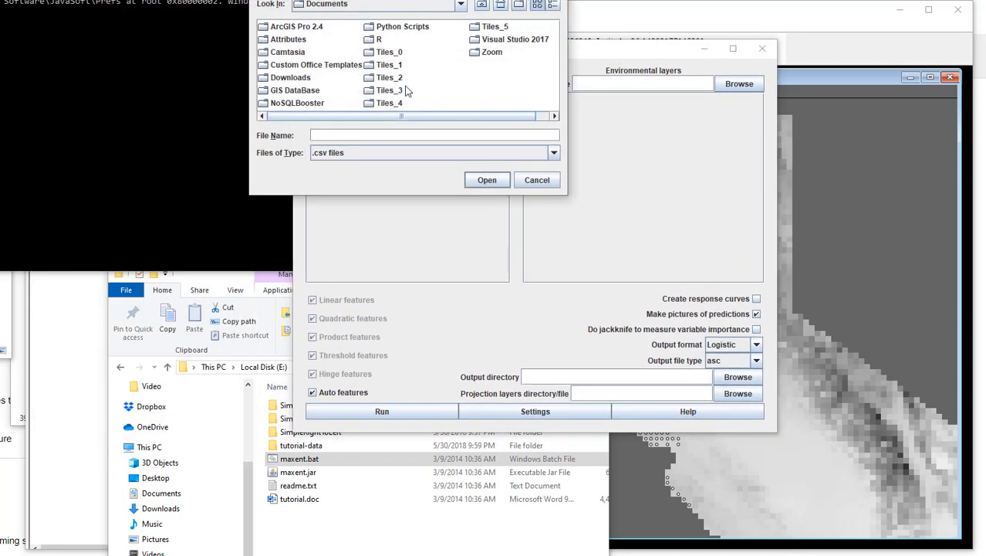
pyautogui.click(461, 5)
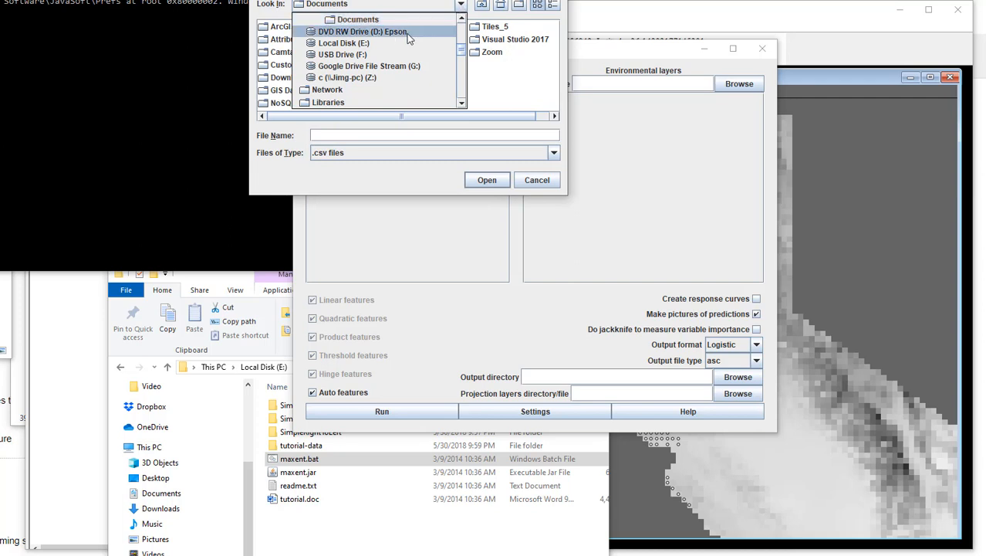
pyautogui.scroll(3, 408, 37)
pyautogui.click(330, 88)
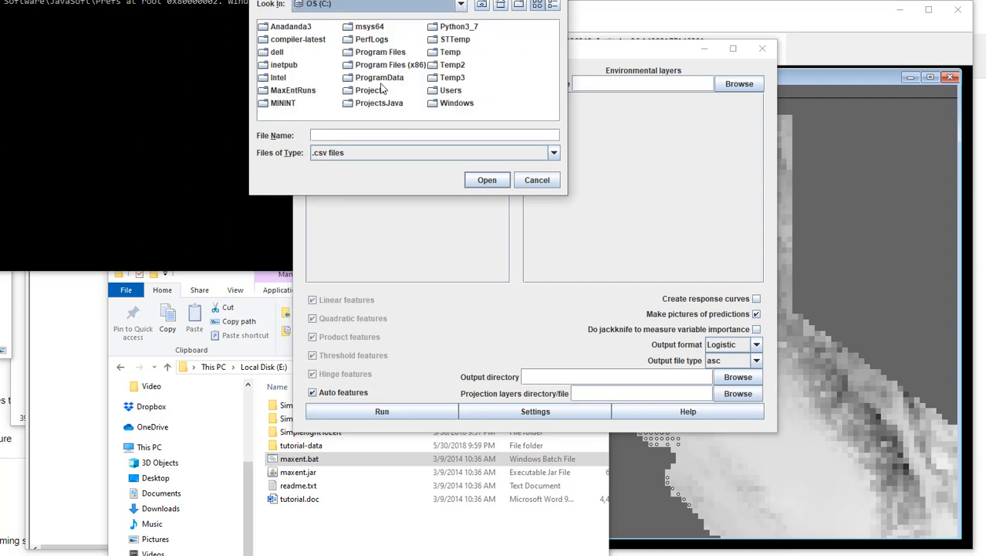
pyautogui.doubleClick(448, 39)
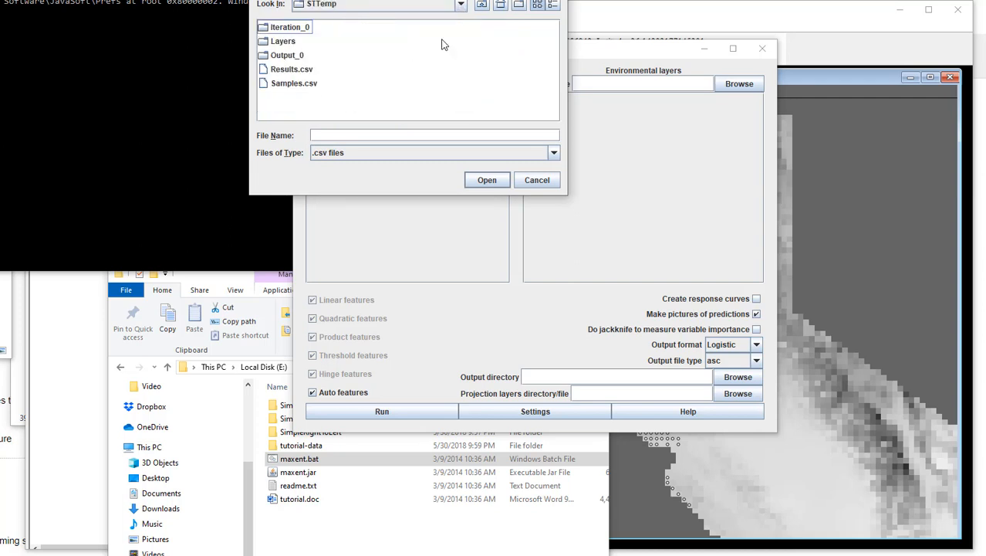
pyautogui.click(285, 83)
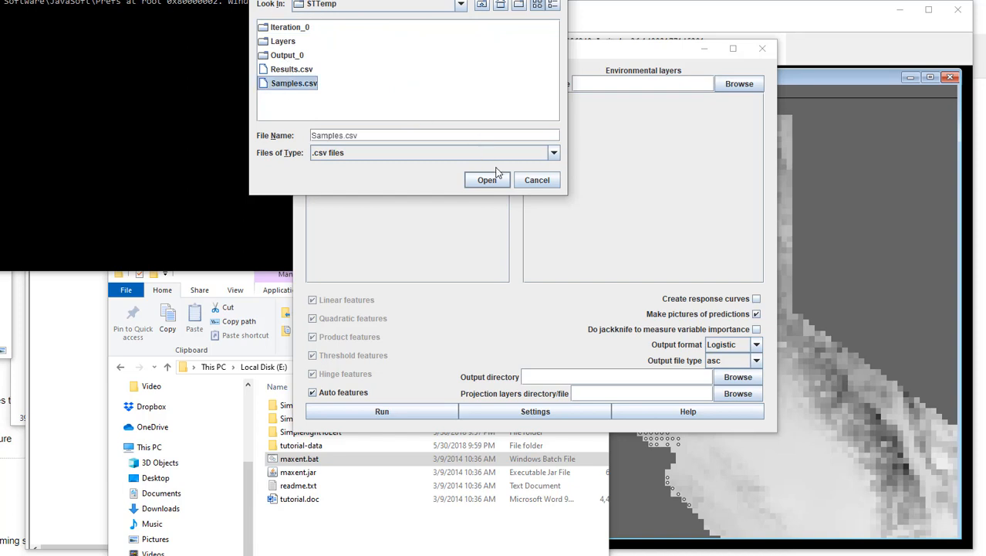
pyautogui.click(496, 178)
# Step: Set the environmental layers directory to the Layers folder inside C:\STTemp
pyautogui.click(737, 85)
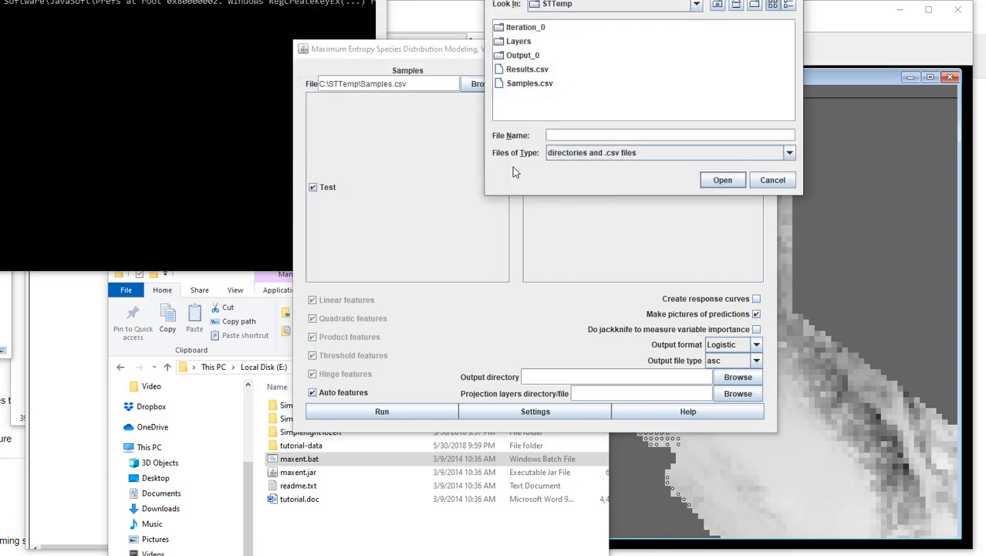
pyautogui.doubleClick(520, 41)
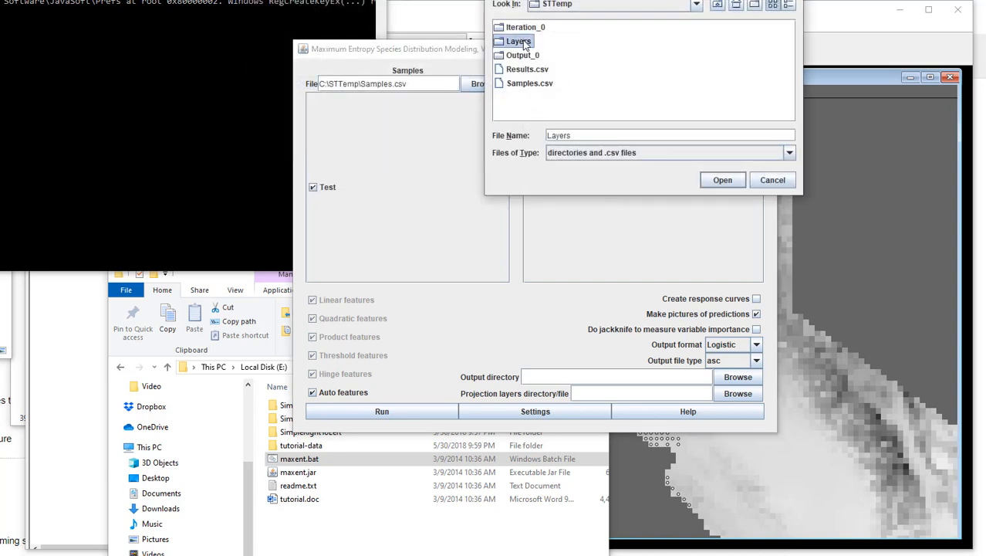
pyautogui.click(721, 180)
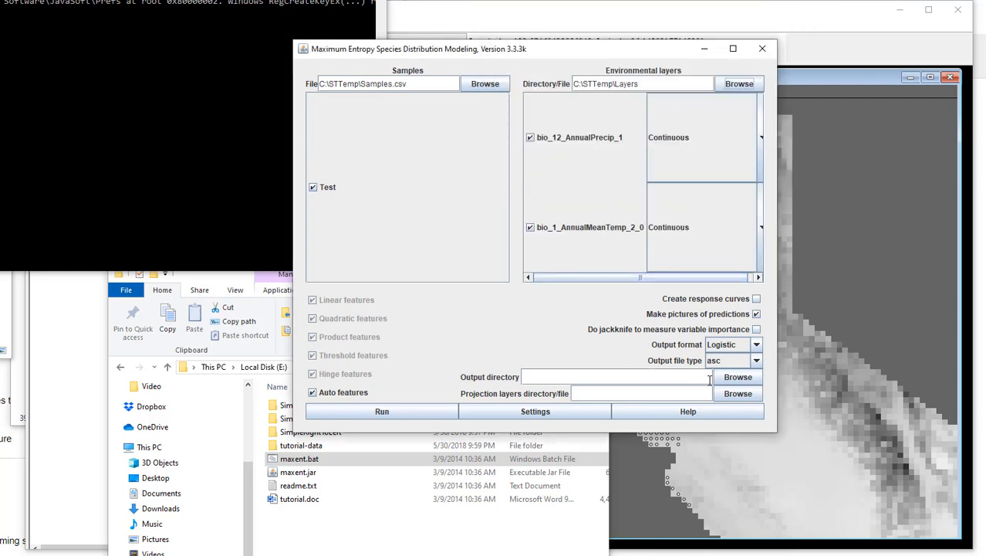
# Step: Create a folder named Run1 inside C:\STTemp and set it as the output directory
pyautogui.click(735, 381)
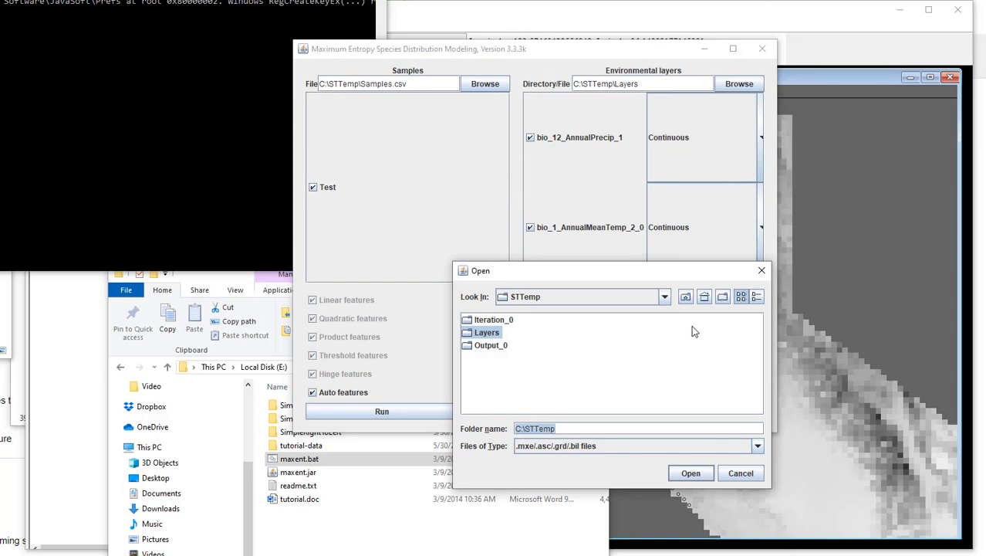
pyautogui.click(722, 298)
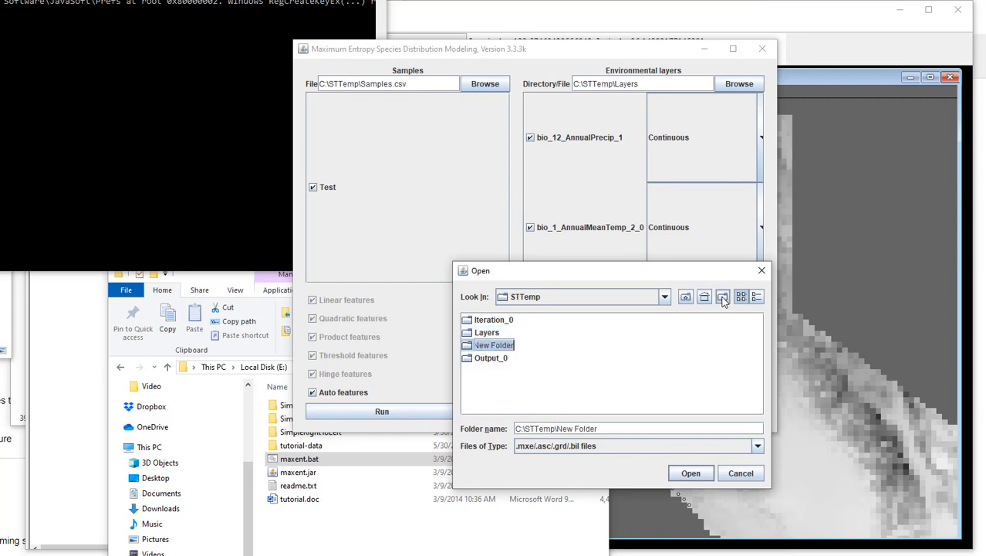
pyautogui.write('Run1')
pyautogui.press('Return')
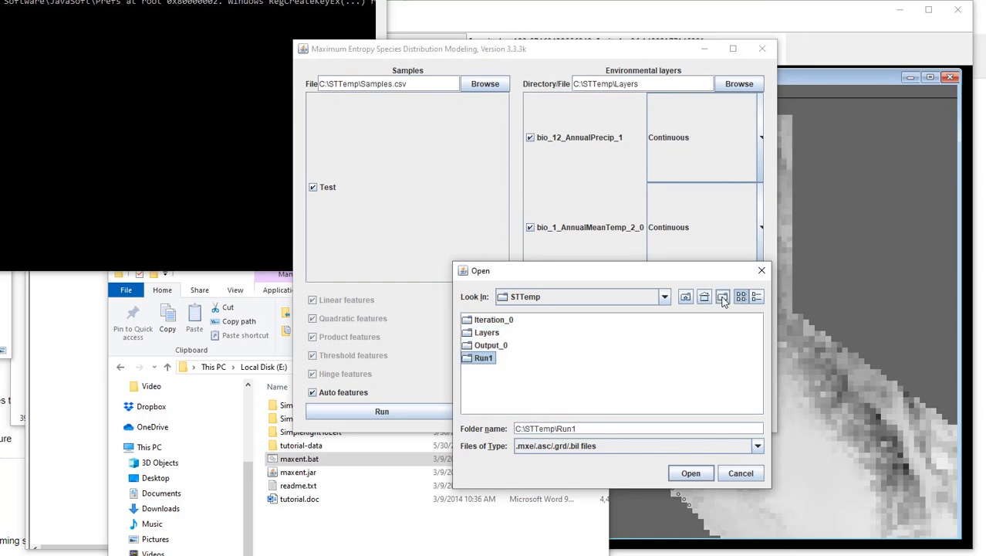
pyautogui.doubleClick(489, 361)
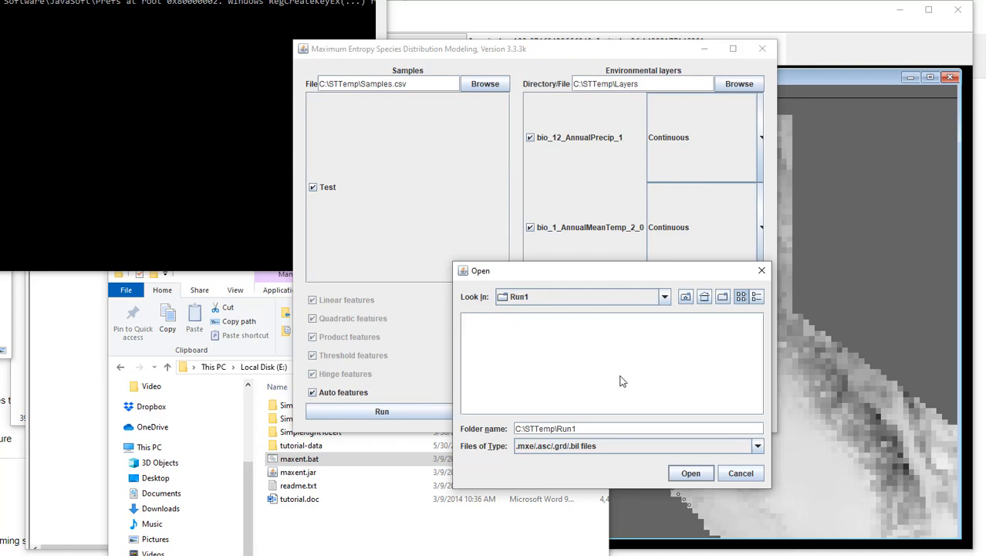
pyautogui.click(691, 474)
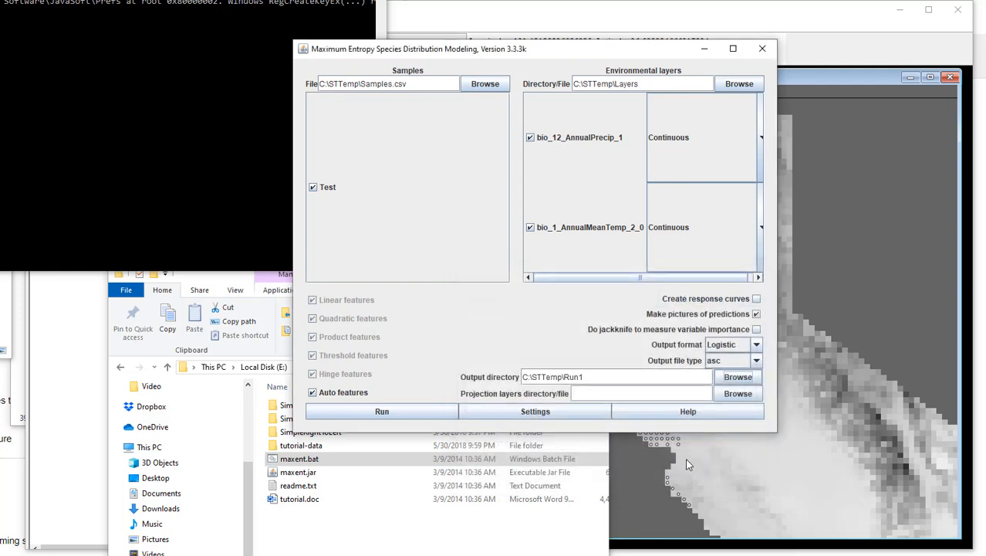
# Step: Enable response curves and the jackknife test of variable importance, and run the Maxent model
pyautogui.click(756, 299)
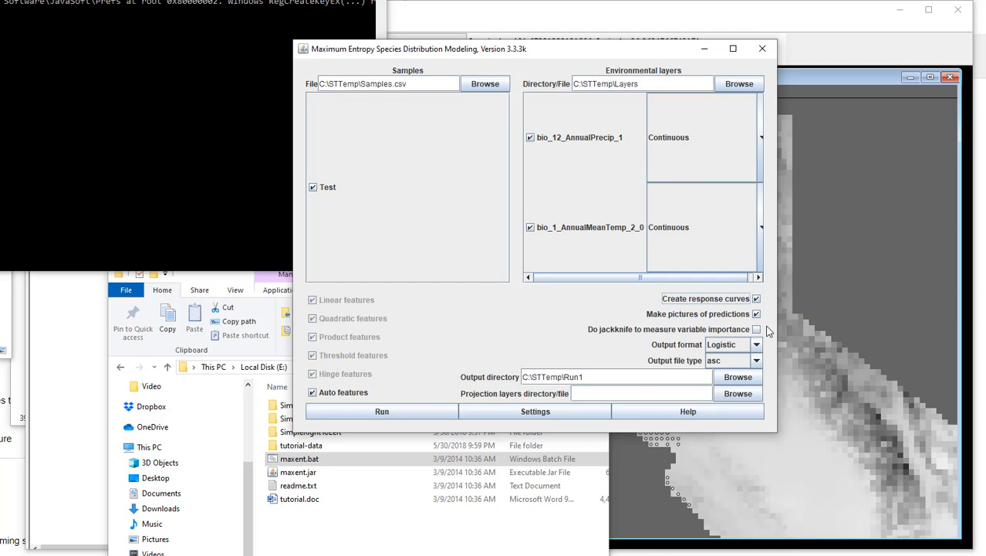
pyautogui.click(758, 330)
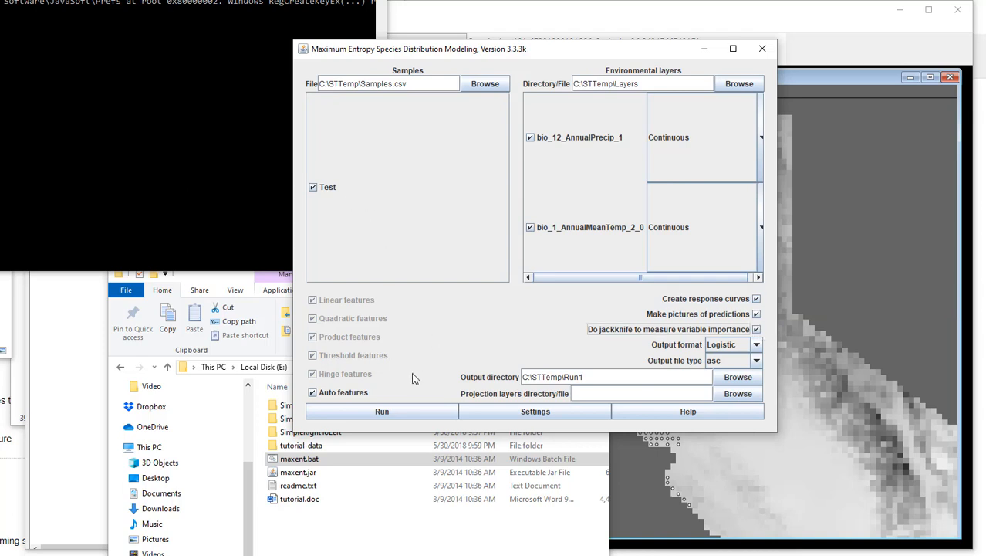
pyautogui.click(405, 409)
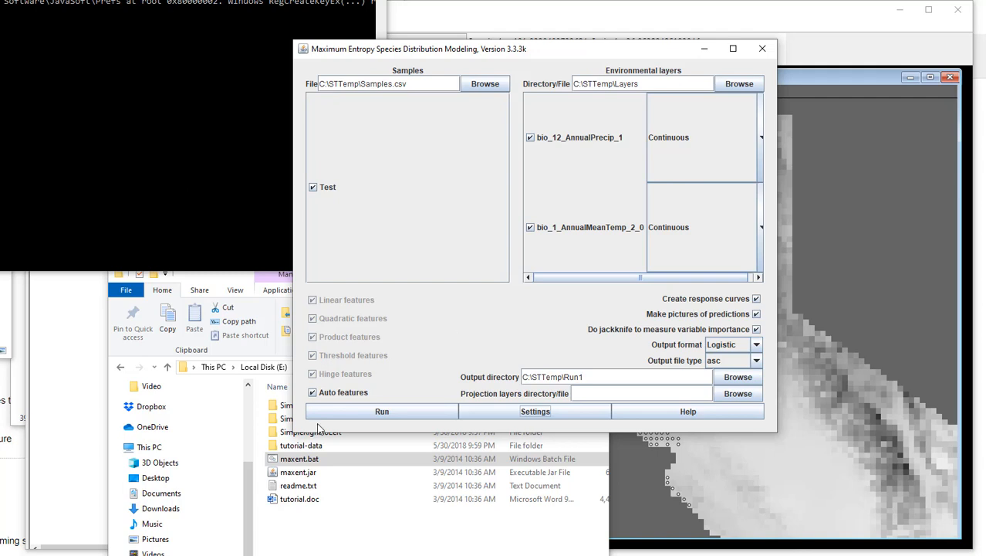
# Step: Browse to C:\STTemp\Run1 in File Explorer and open the Test.html report in the browser
pyautogui.click(351, 530)
pyautogui.moveTo(348, 267); pyautogui.dragTo(453, 152)
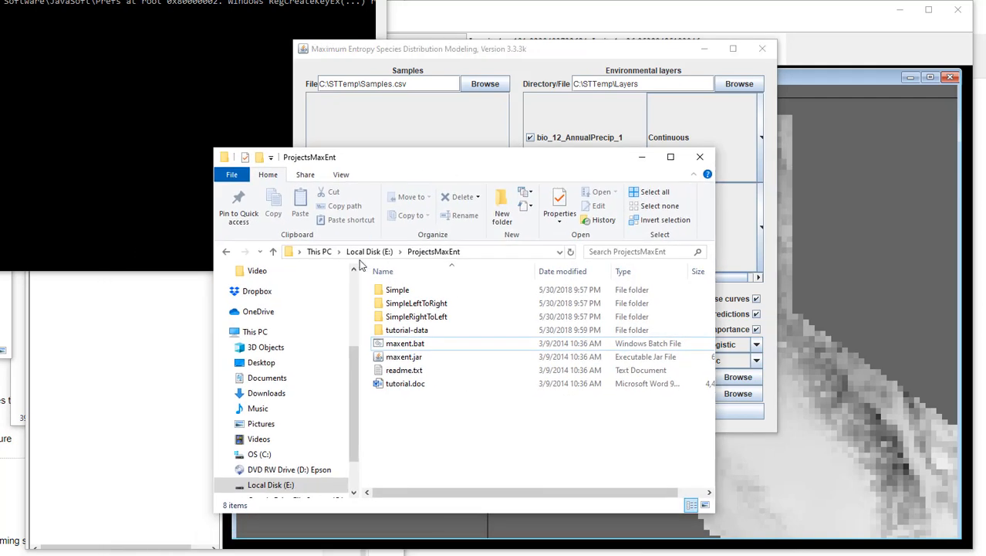
pyautogui.click(356, 255)
pyautogui.click(318, 252)
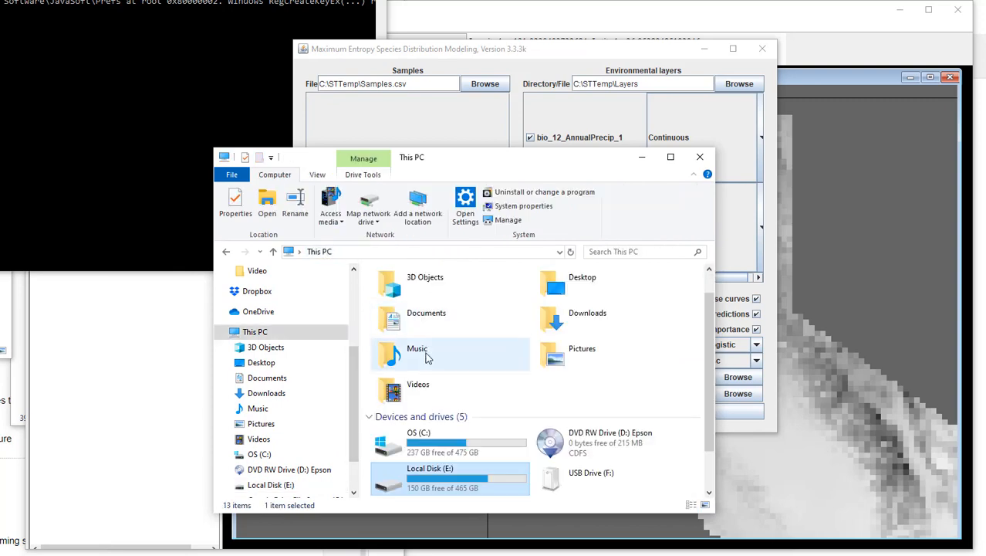
pyautogui.scroll(-1, 424, 371)
pyautogui.doubleClick(432, 396)
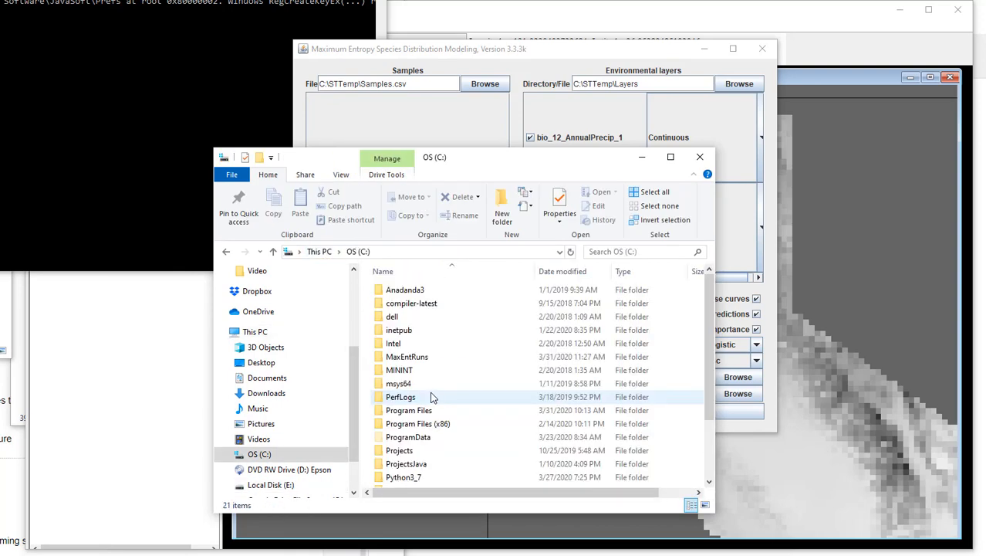
pyautogui.scroll(-2, 429, 417)
pyautogui.doubleClick(426, 415)
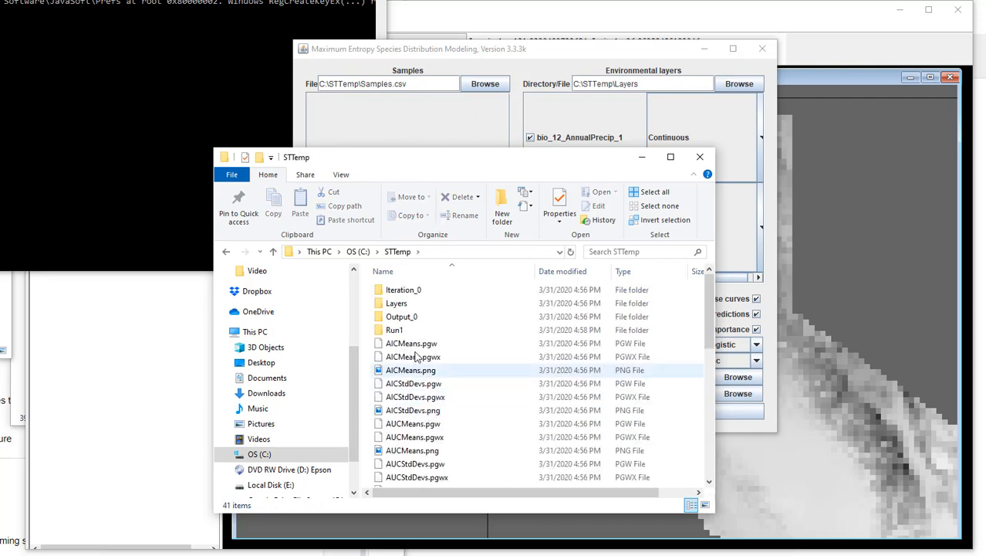
pyautogui.doubleClick(404, 331)
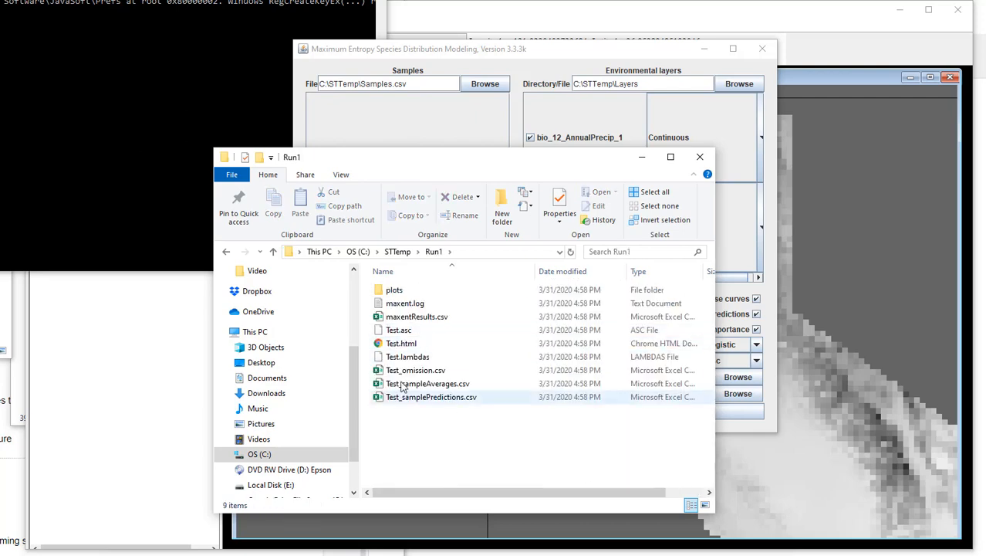
pyautogui.doubleClick(400, 344)
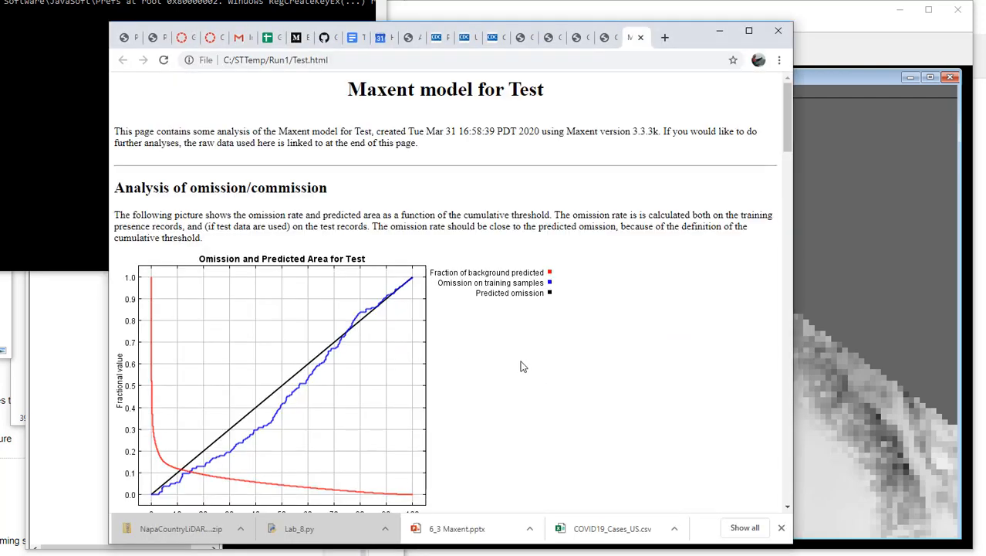
# Step: Examine the omission and ROC charts, the threshold table and the prediction map in the Maxent report
pyautogui.scroll(-3, 521, 366)
pyautogui.scroll(1, 521, 367)
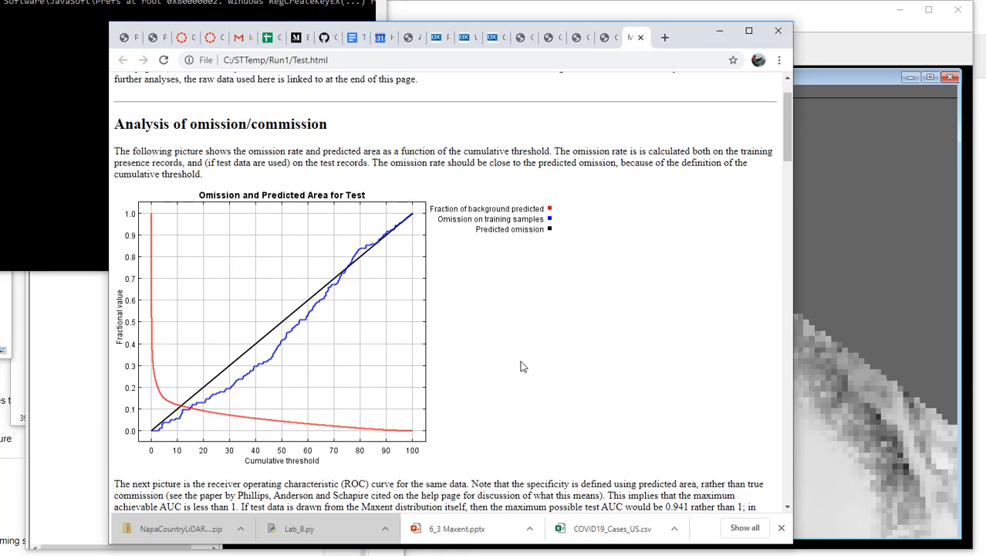
pyautogui.scroll(-6, 522, 366)
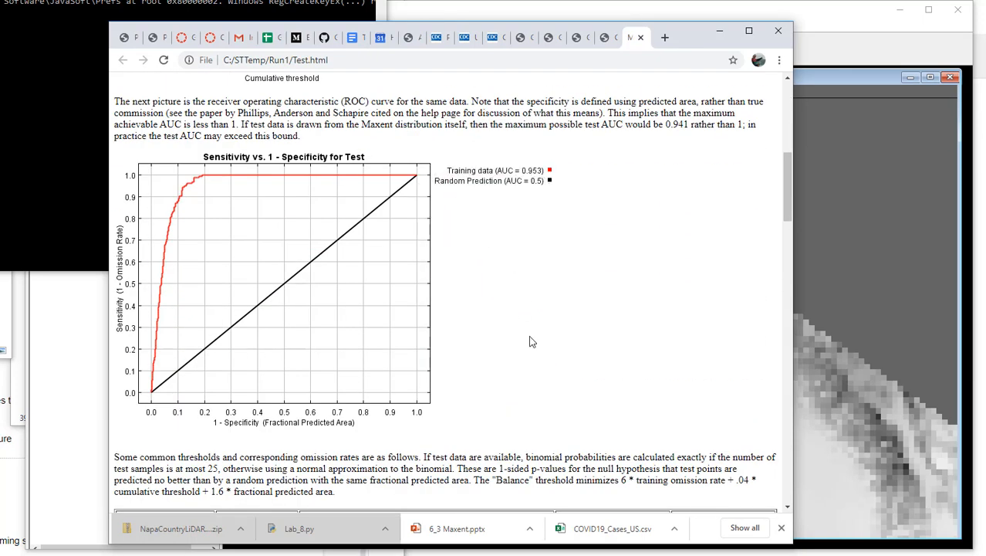
pyautogui.scroll(-5, 531, 340)
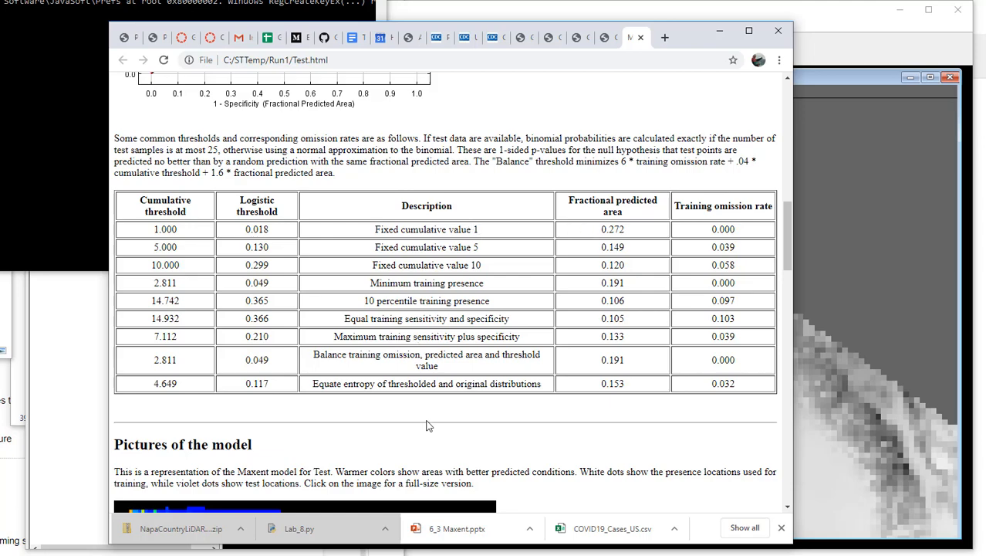
pyautogui.scroll(-5, 429, 425)
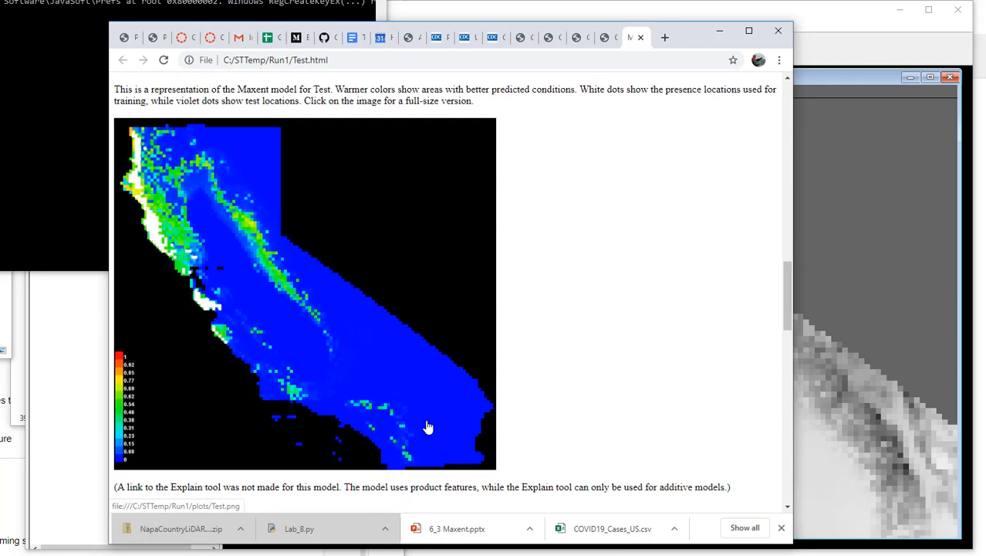
# Step: Review the report's response curves, variable contributions, jackknife chart and raw data outputs, and return to its beginning
pyautogui.scroll(-5, 429, 427)
pyautogui.scroll(-1, 429, 426)
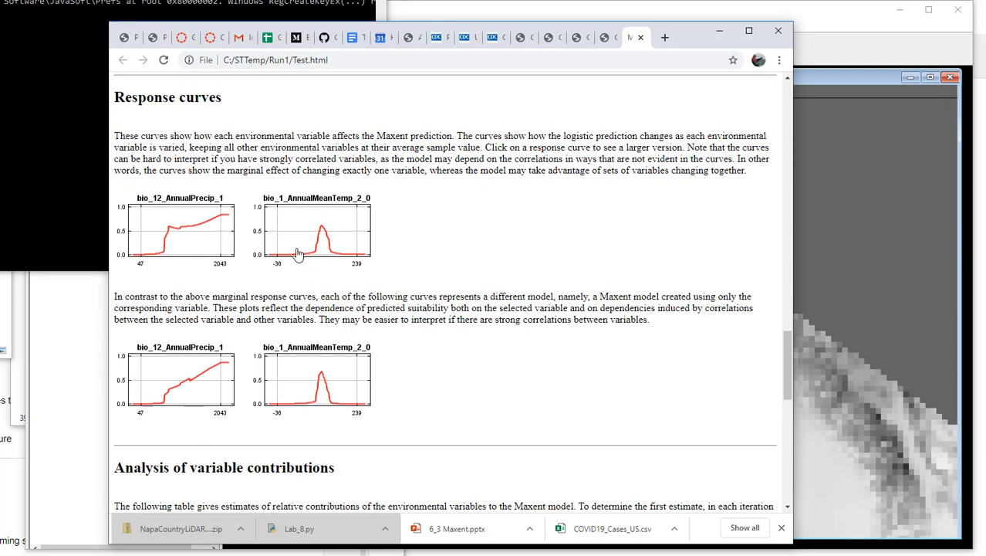
pyautogui.scroll(-4, 519, 361)
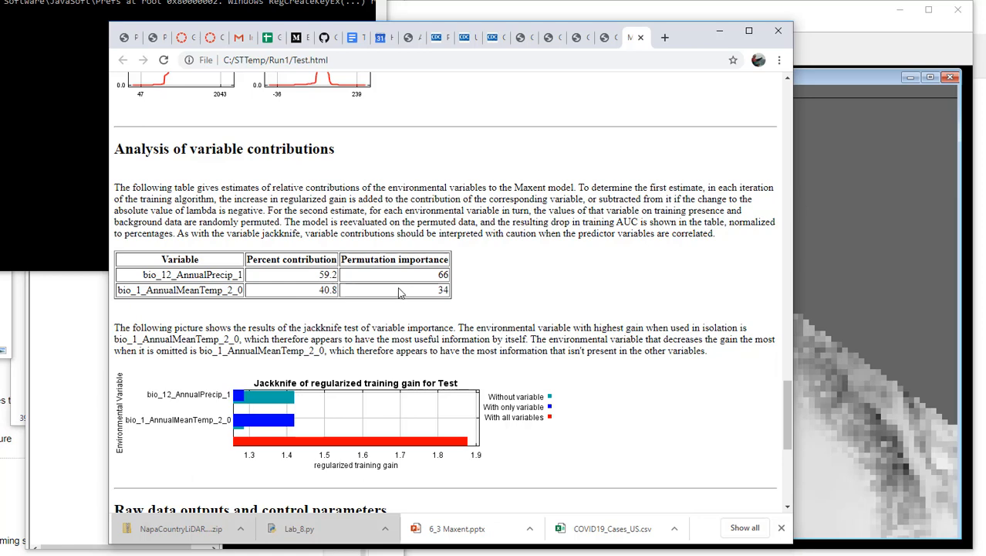
pyautogui.scroll(-3, 516, 339)
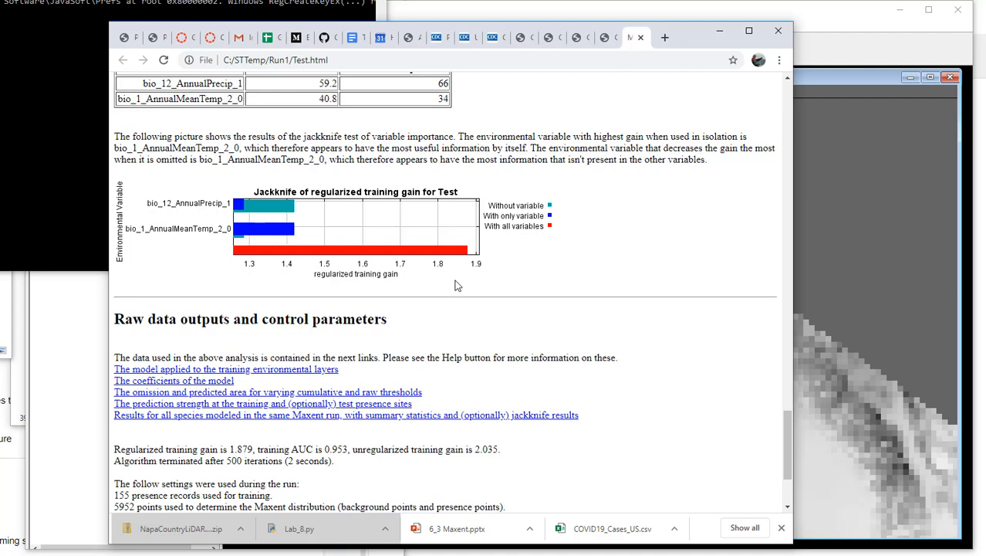
pyautogui.scroll(-1, 459, 378)
pyautogui.scroll(-3, 458, 378)
pyautogui.scroll(15, 458, 377)
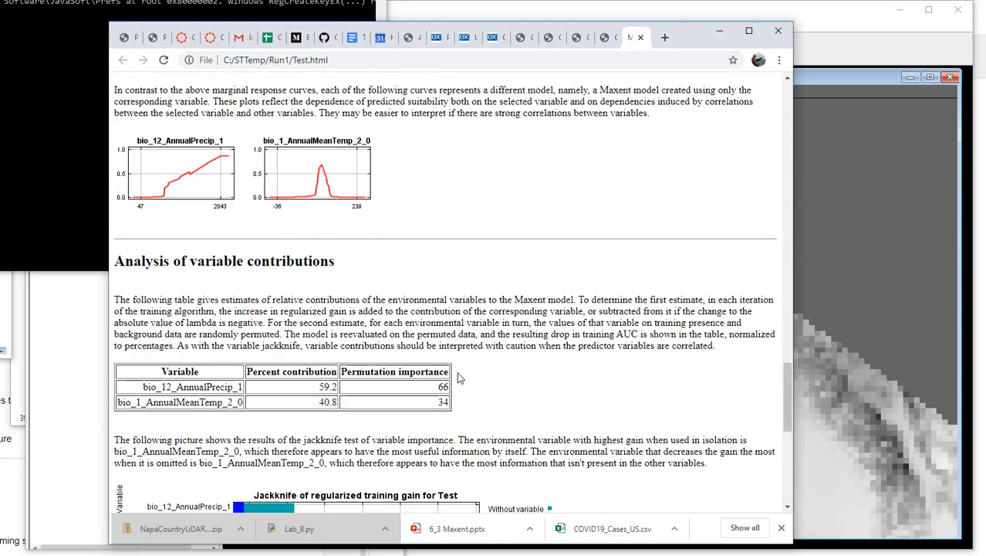
pyautogui.scroll(10, 458, 377)
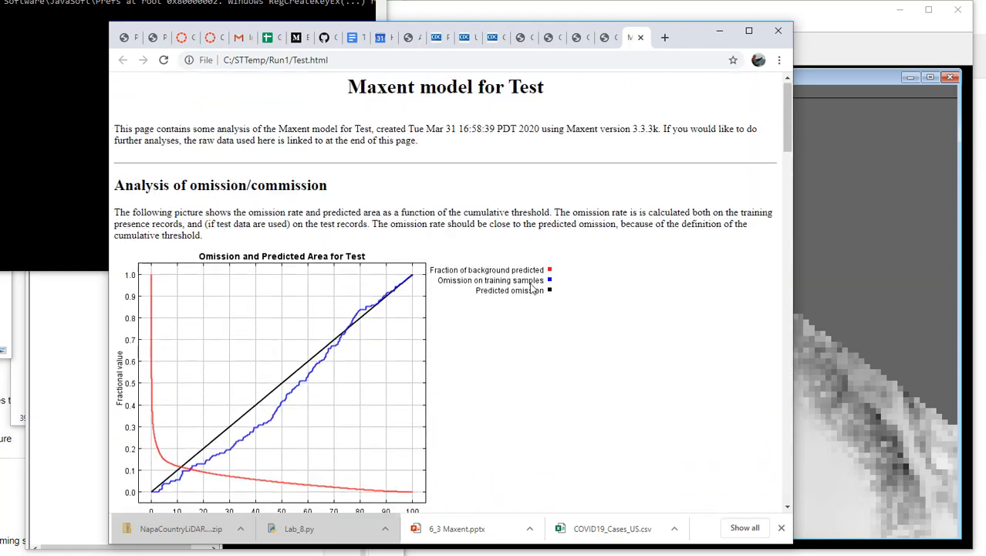
# Step: Close the Maxent report and the Running Maxent video pages in the browser, and switch back to BlueSpray and the Maxent window
pyautogui.click(641, 38)
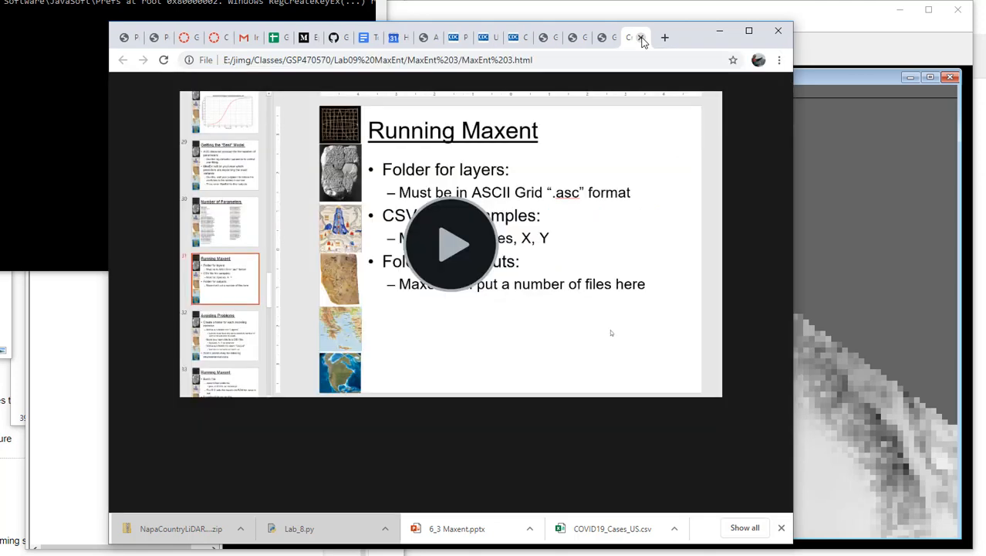
pyautogui.click(641, 38)
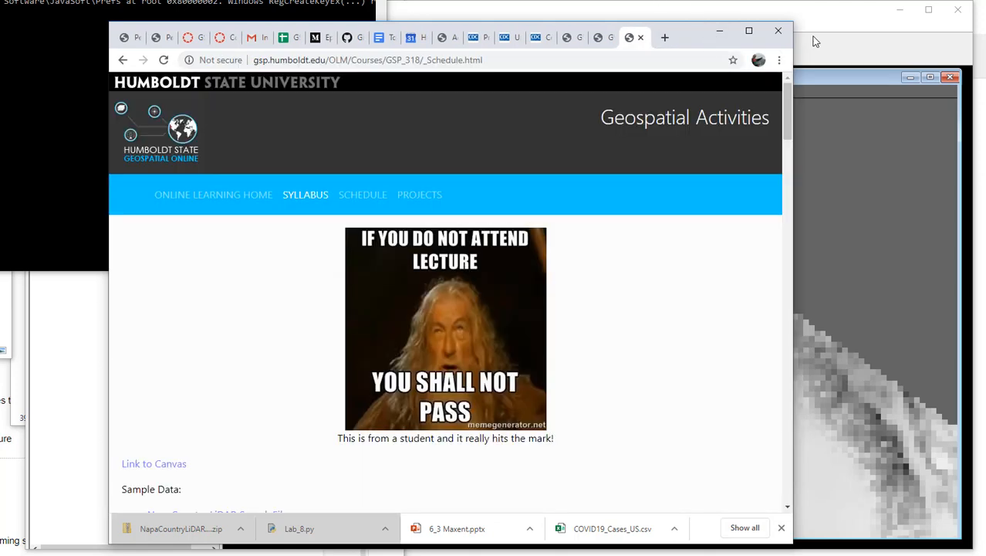
pyautogui.click(843, 34)
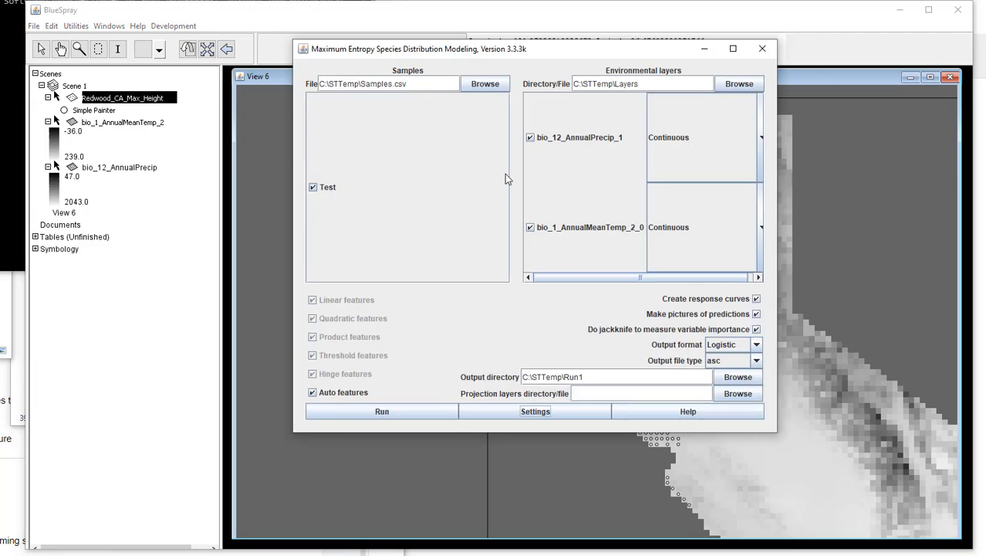
# Step: Set the Maxent regularization multiplier to 5 and rerun the model, redoing all existing outputs
pyautogui.click(544, 412)
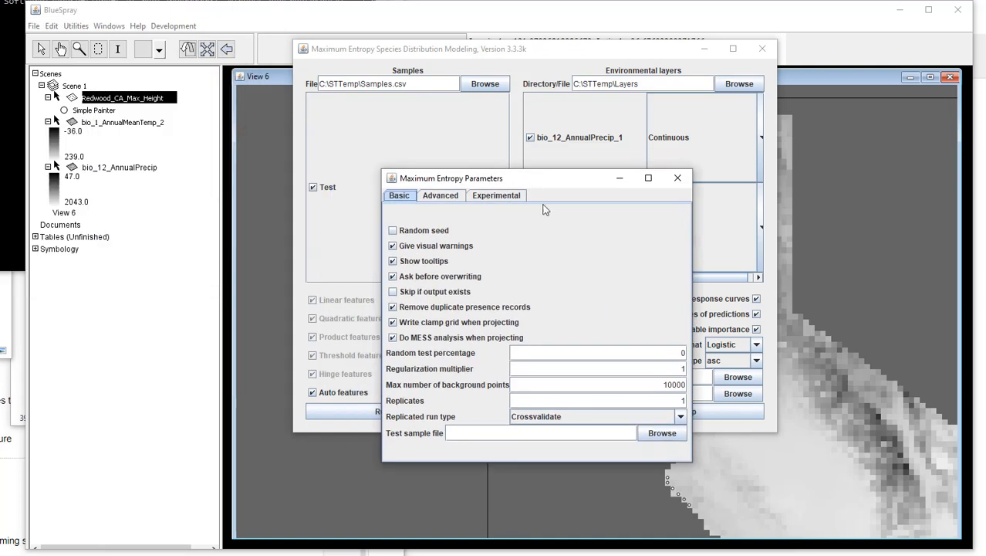
pyautogui.click(679, 368)
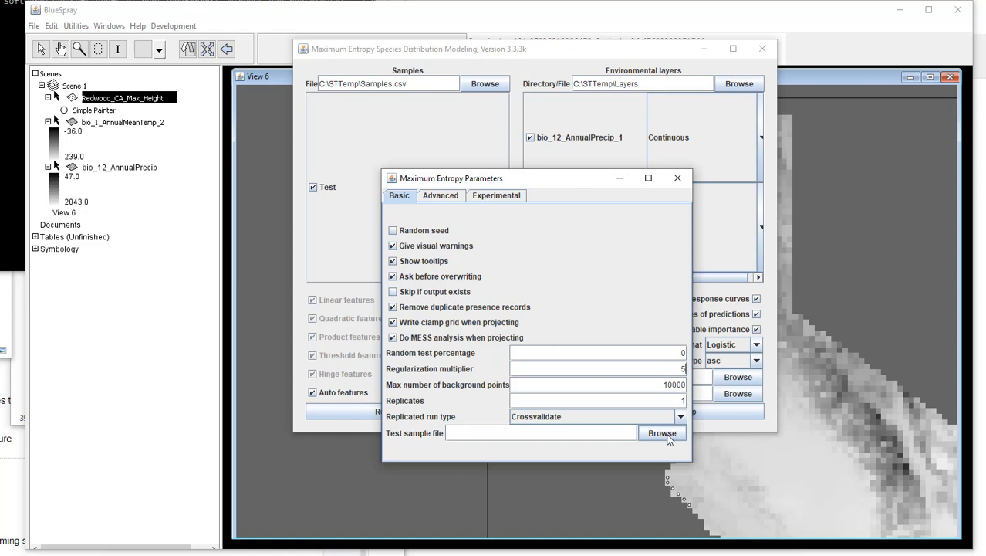
pyautogui.click(678, 179)
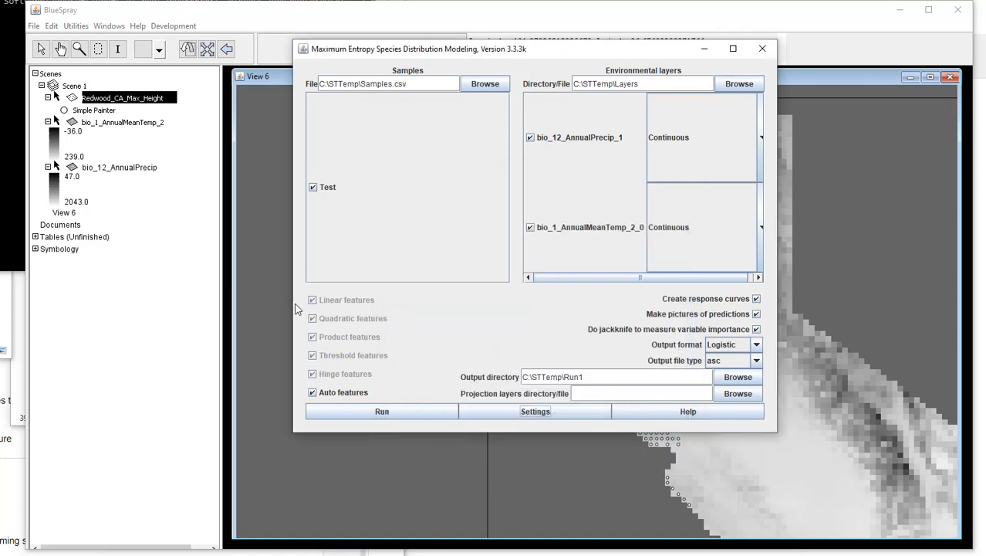
pyautogui.click(452, 411)
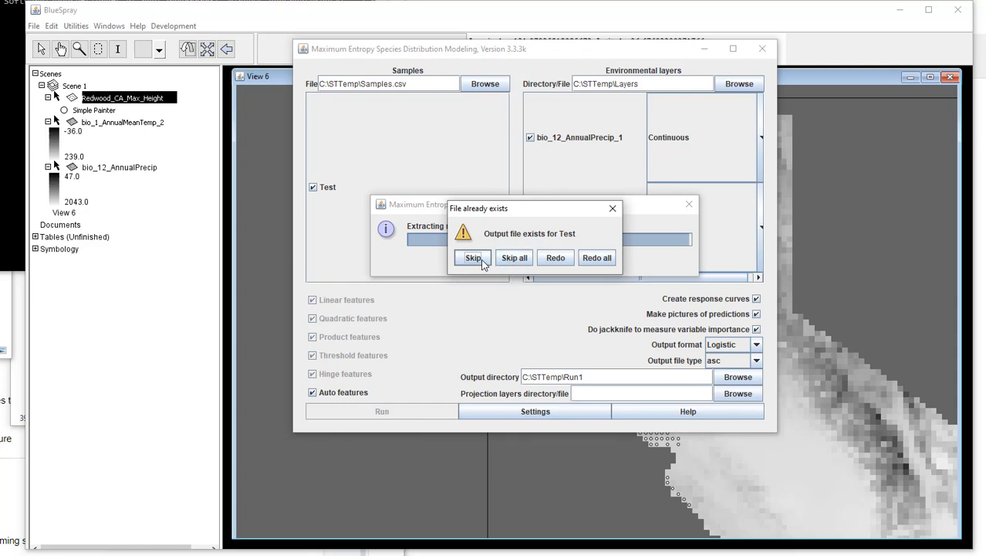
pyautogui.click(610, 259)
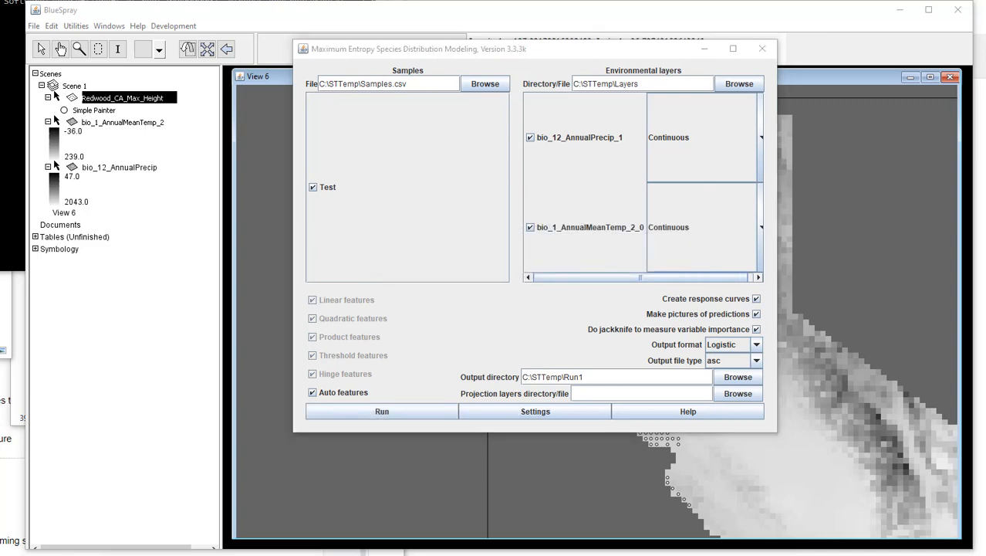
# Step: Browse to C:\STTemp\Run1 in File Explorer and open the regenerated Test.html report
pyautogui.moveTo(2, 66); pyautogui.dragTo(646, 128)
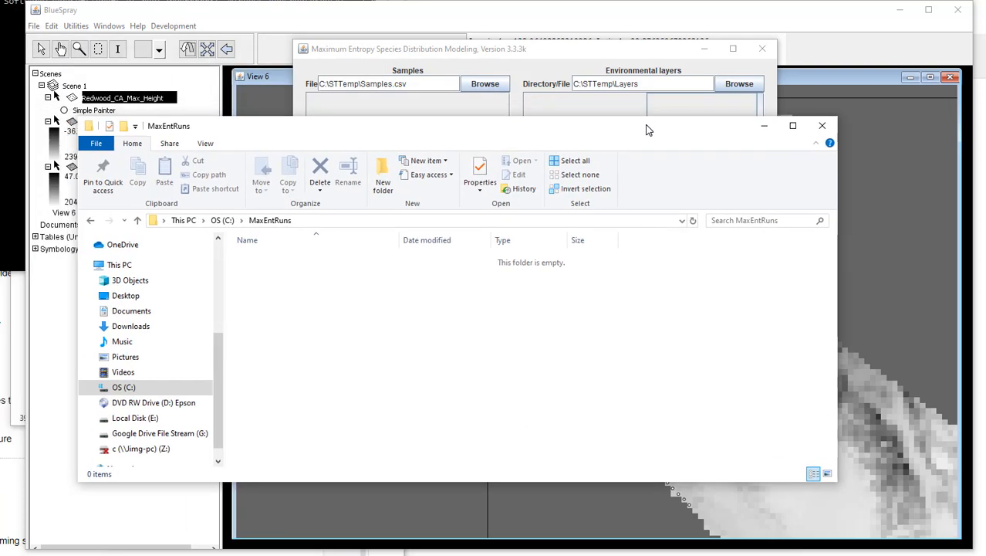
pyautogui.click(221, 220)
pyautogui.scroll(-2, 281, 401)
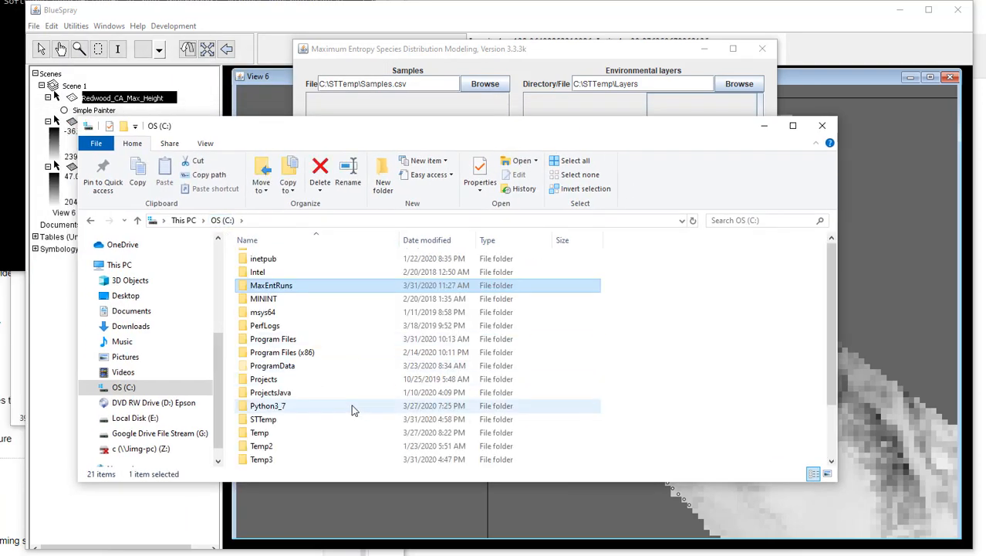
pyautogui.doubleClick(277, 391)
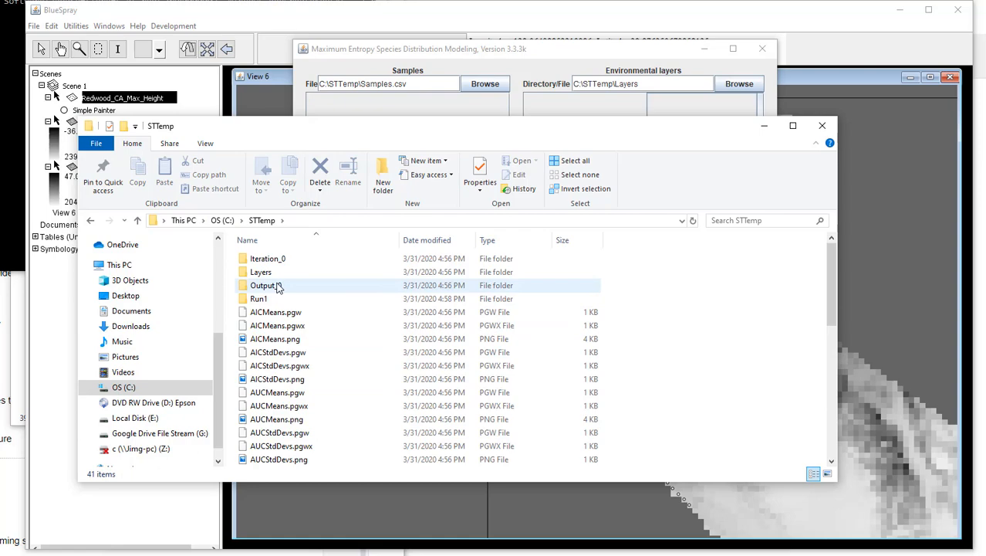
pyautogui.doubleClick(274, 298)
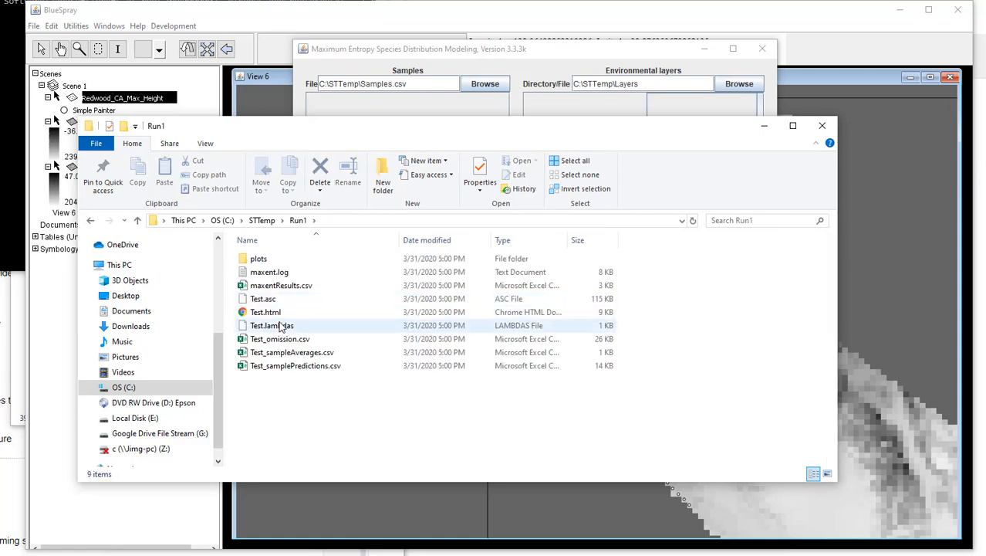
pyautogui.doubleClick(280, 311)
# Step: Review the new report's omission chart, prediction map and response curves, and minimize the browser
pyautogui.scroll(-1, 602, 407)
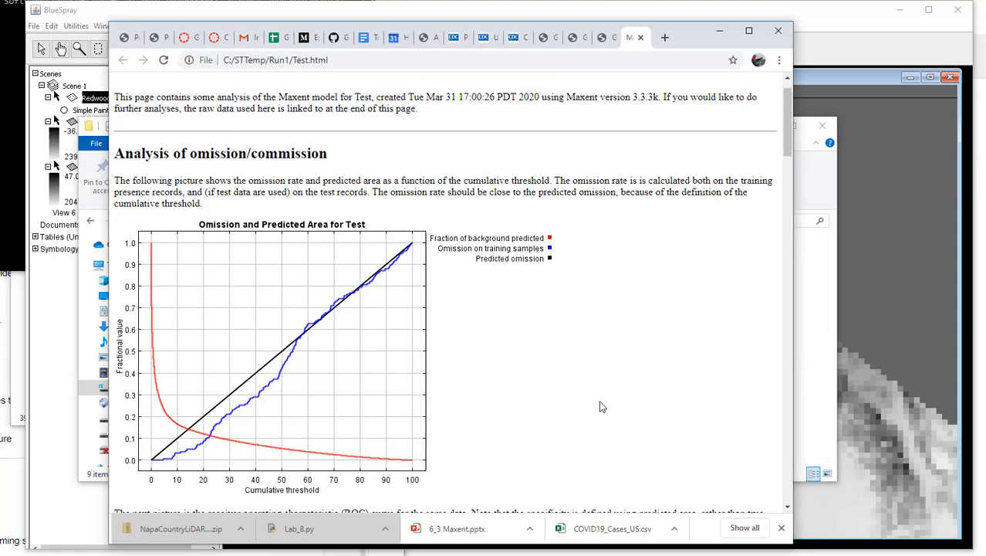
pyautogui.scroll(-15, 602, 406)
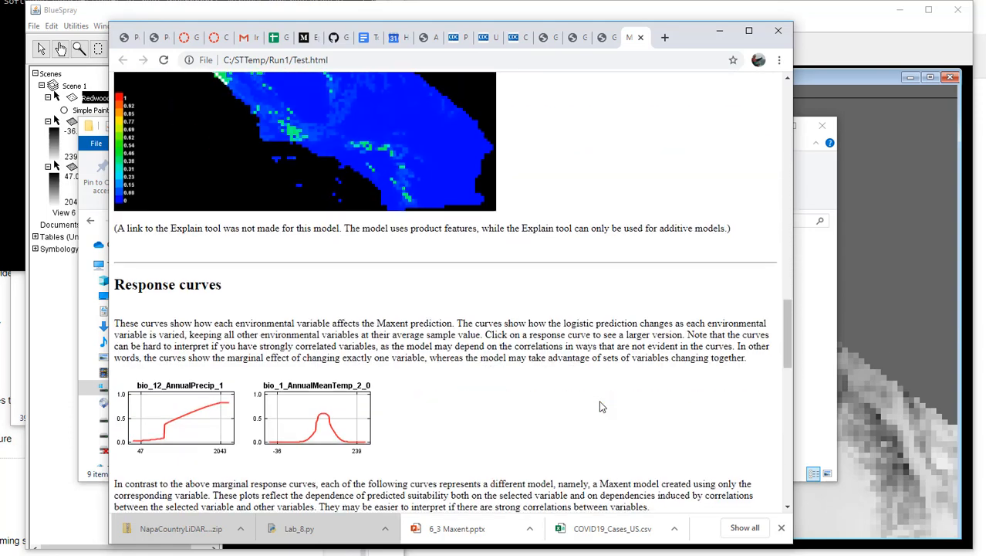
pyautogui.scroll(-2, 586, 402)
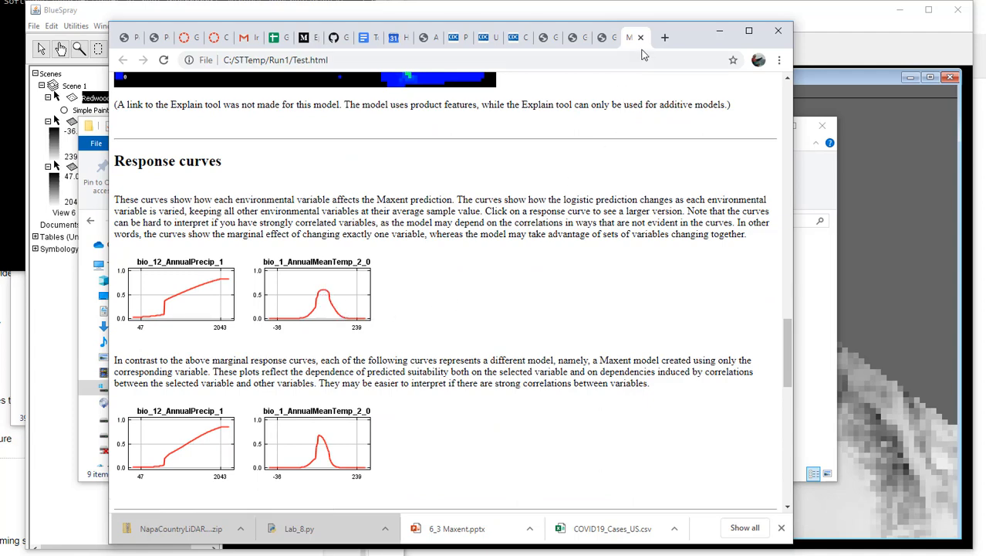
pyautogui.click(719, 35)
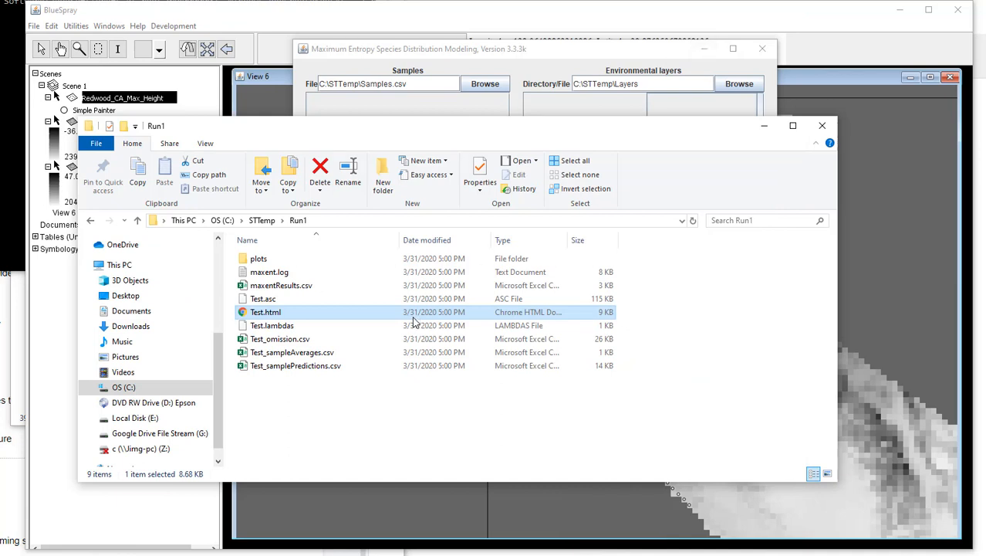
# Step: Open Test.lambdas from the Run1 folder in Notepad++, declining the update, examine its coefficient lines, and close the file
pyautogui.click(279, 328)
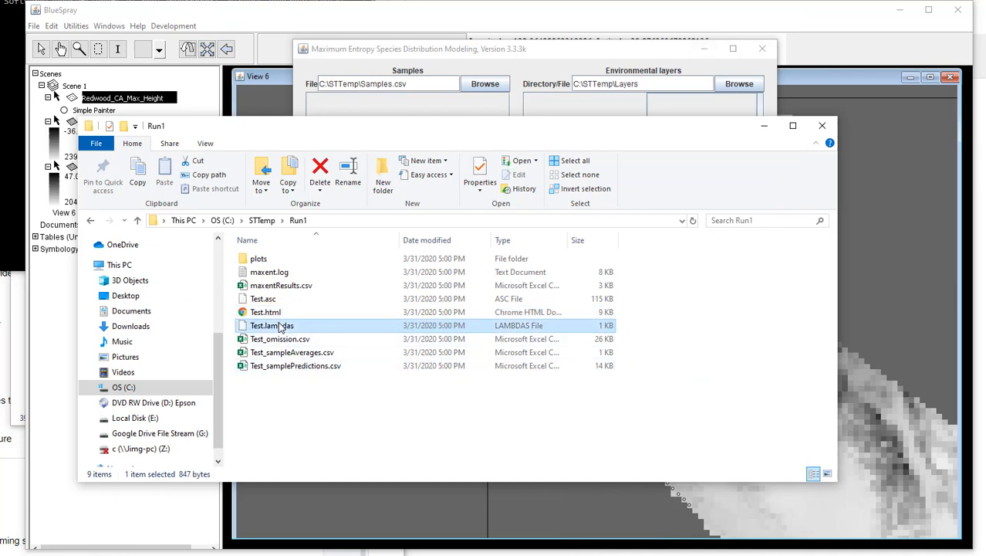
pyautogui.rightClick(280, 328)
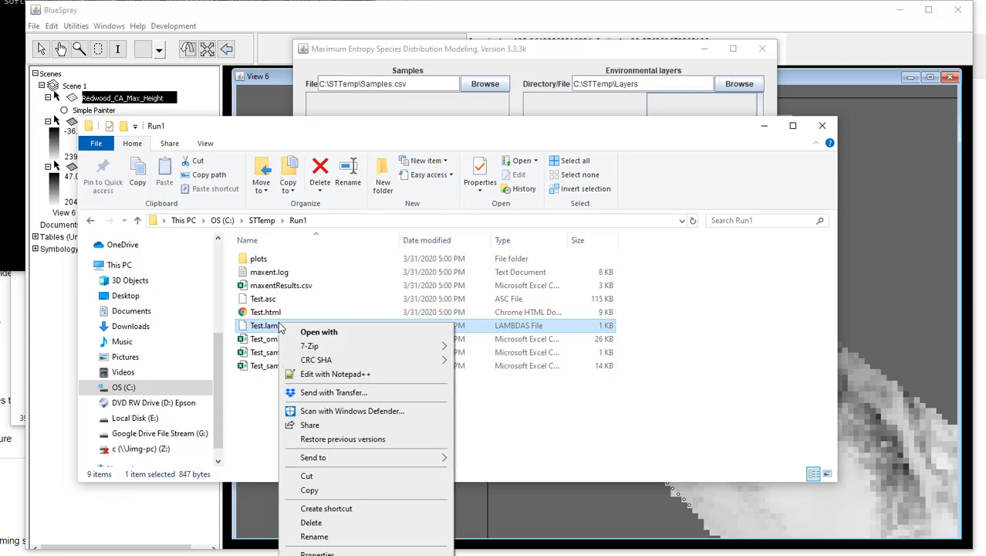
pyautogui.click(337, 373)
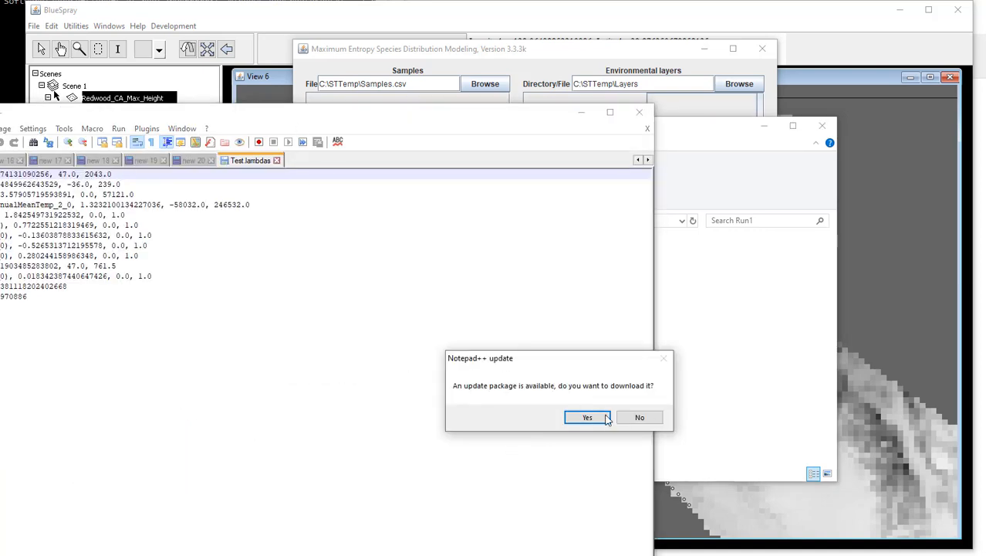
pyautogui.click(640, 417)
pyautogui.moveTo(344, 116); pyautogui.dragTo(703, 109)
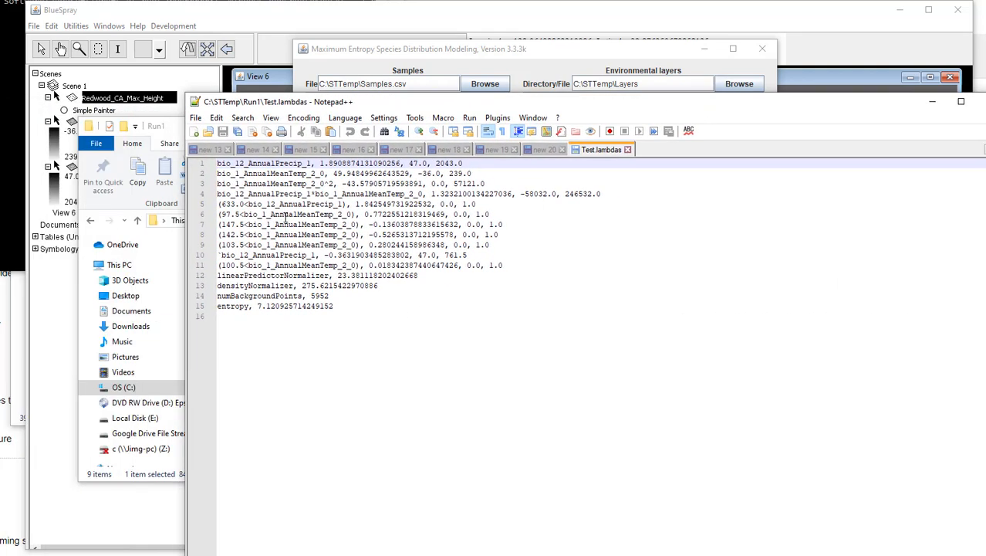
pyautogui.moveTo(278, 254); pyautogui.dragTo(189, 163)
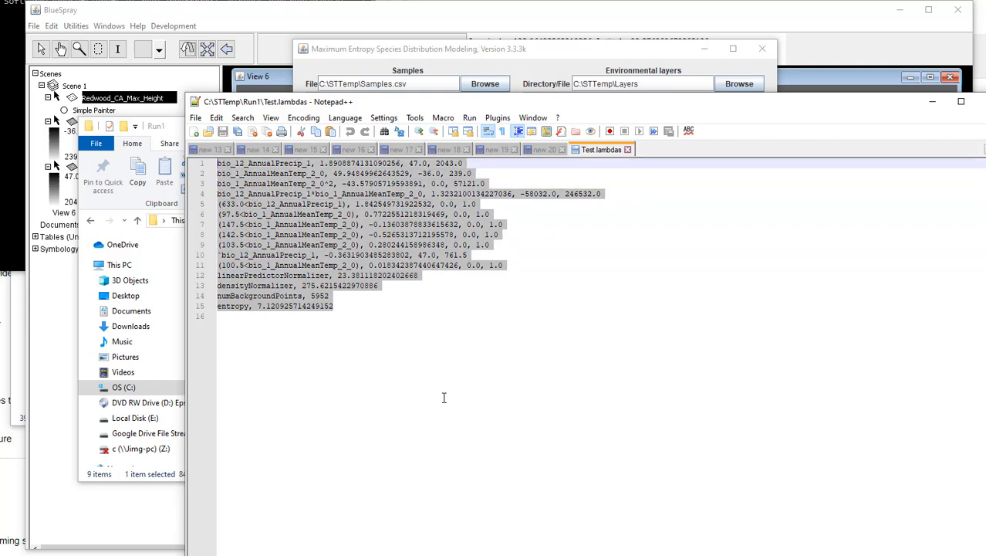
pyautogui.click(628, 150)
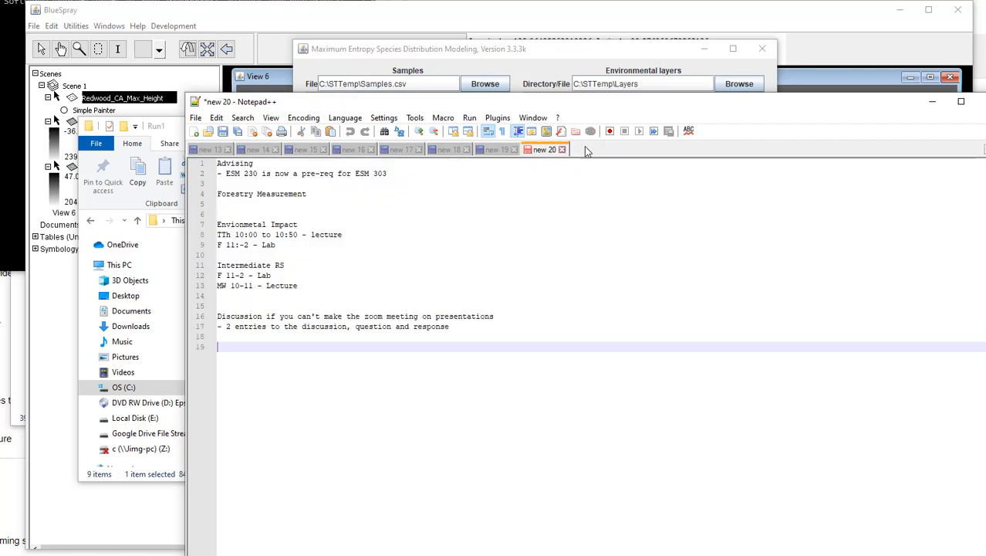
# Step: Switch to BlueSpray, run the Maxent Lambdas file utility on C:\STTemp\Run1\Test.lambdas, review the coefficient and feature counts, and close the results
pyautogui.click(339, 23)
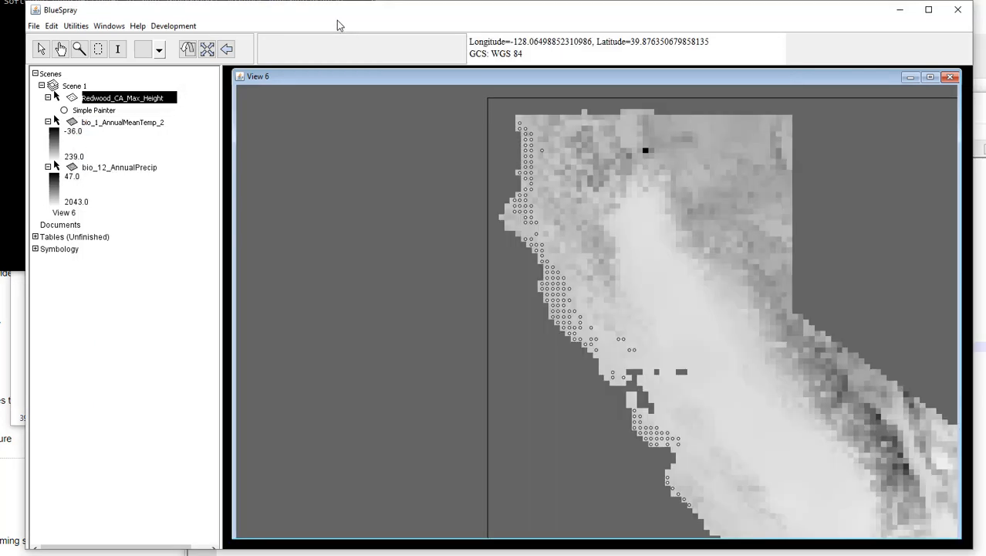
pyautogui.click(77, 28)
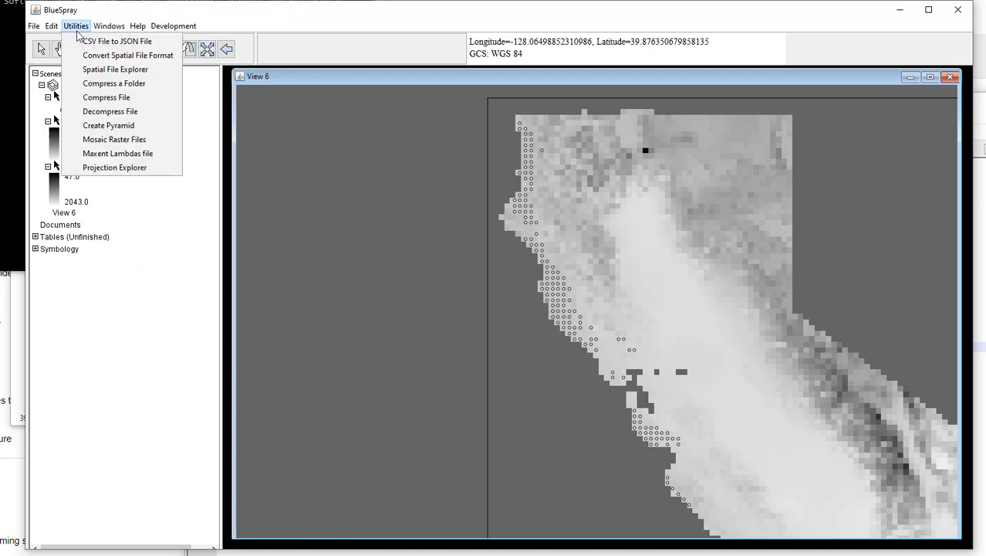
pyautogui.click(117, 153)
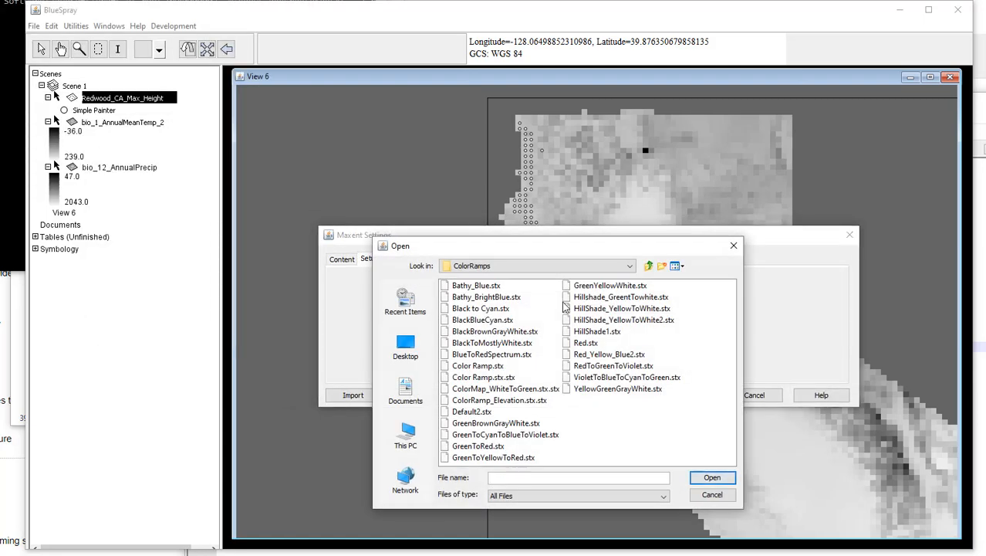
pyautogui.click(418, 350)
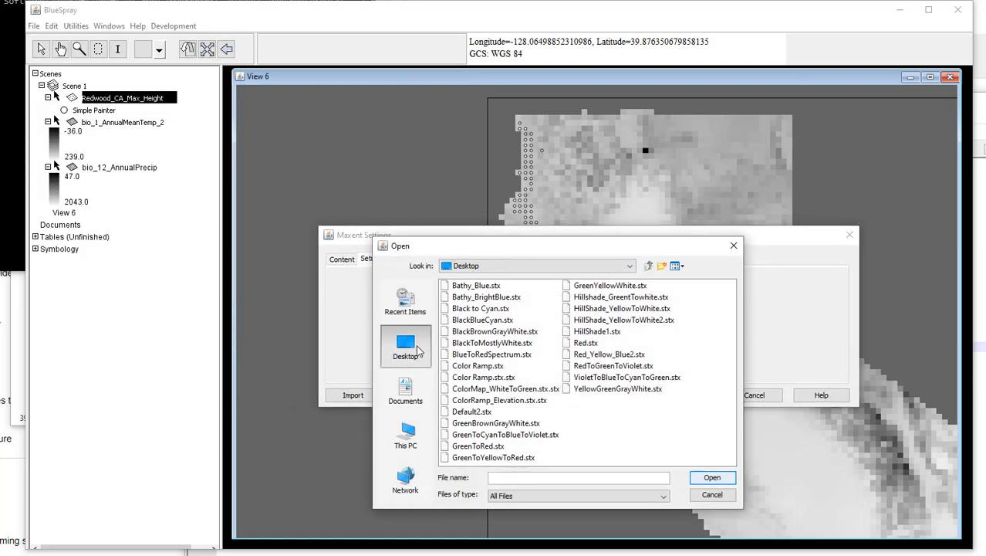
pyautogui.click(409, 452)
pyautogui.doubleClick(456, 367)
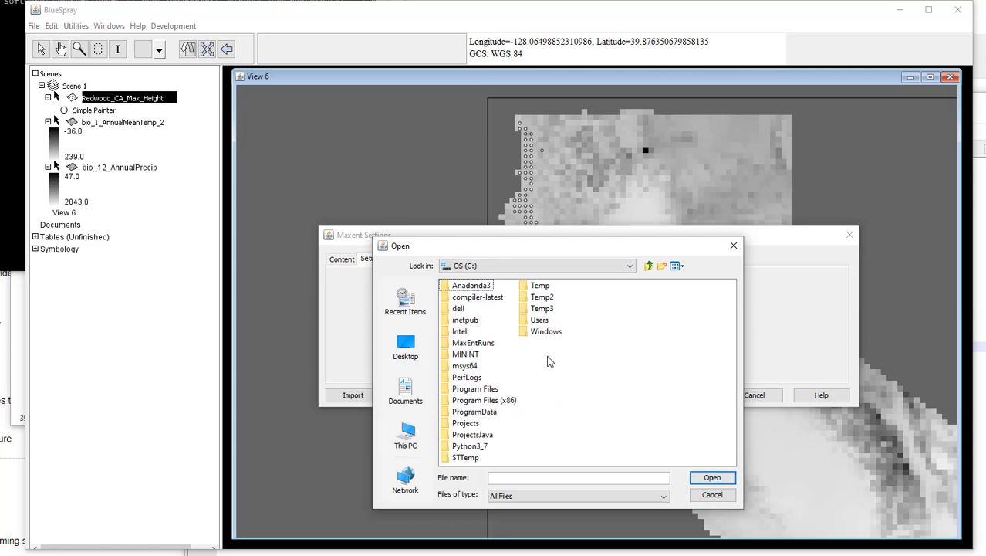
pyautogui.doubleClick(466, 458)
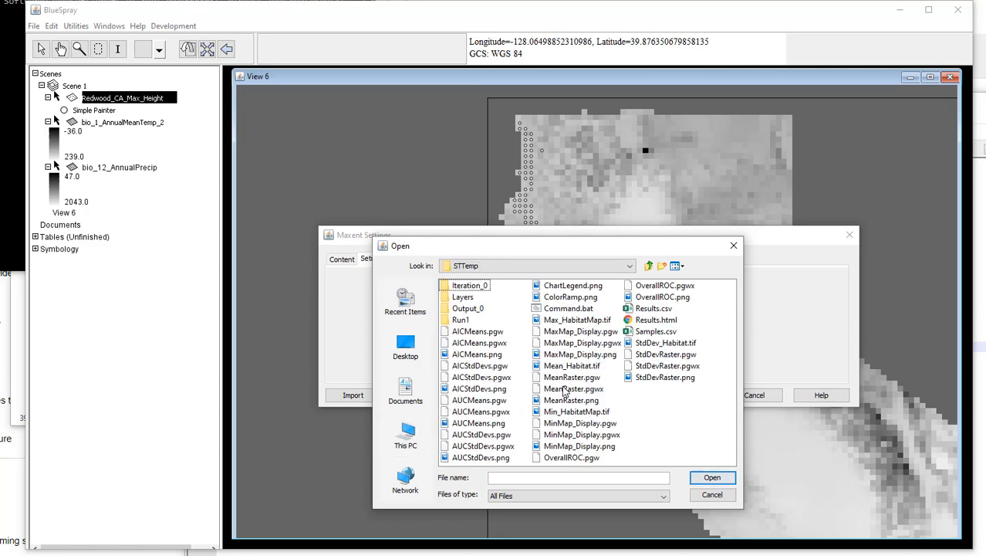
pyautogui.doubleClick(461, 319)
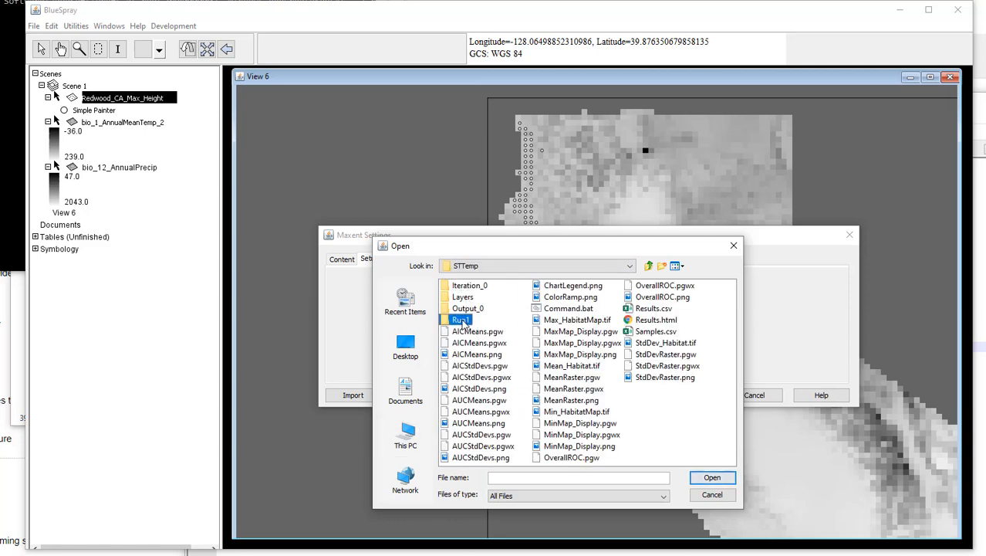
pyautogui.click(474, 343)
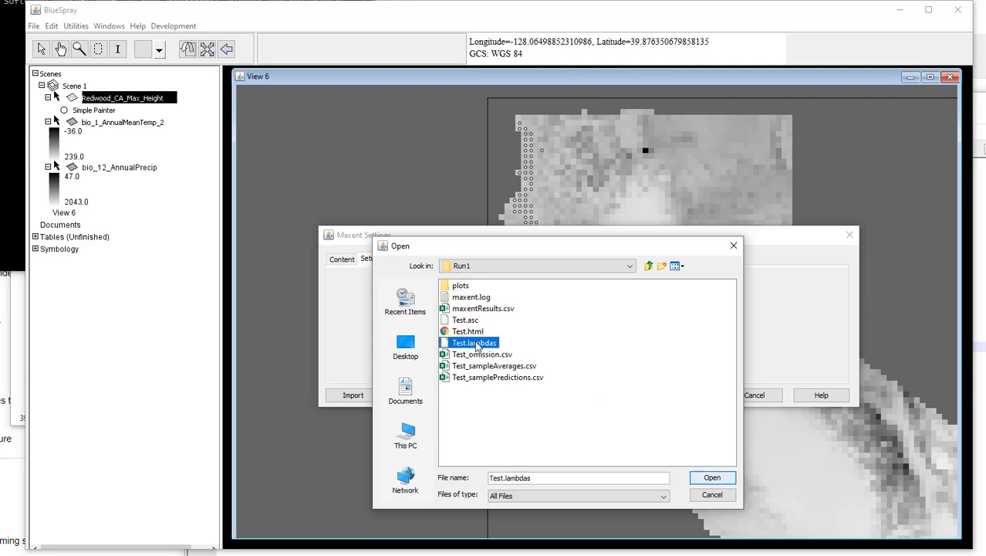
pyautogui.click(708, 477)
pyautogui.click(688, 396)
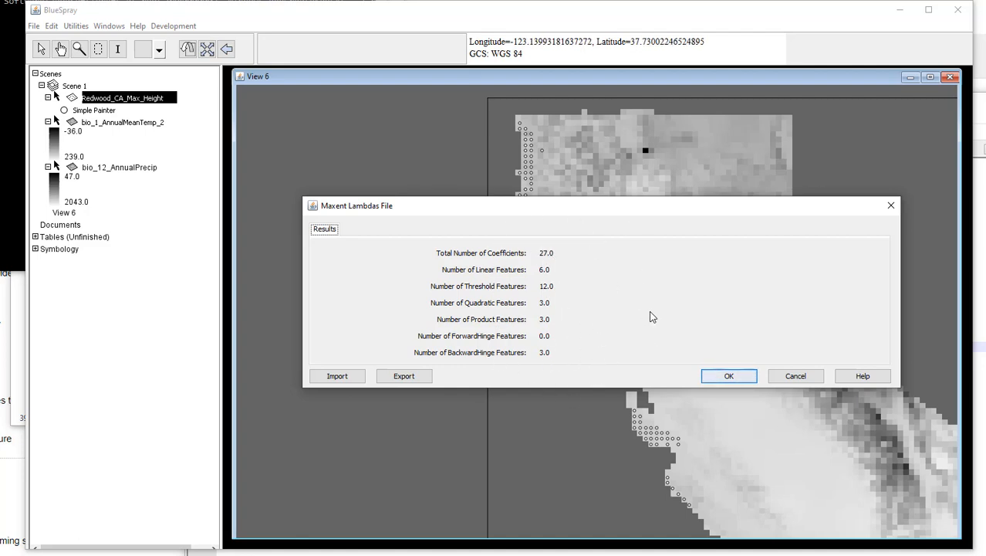
pyautogui.click(728, 376)
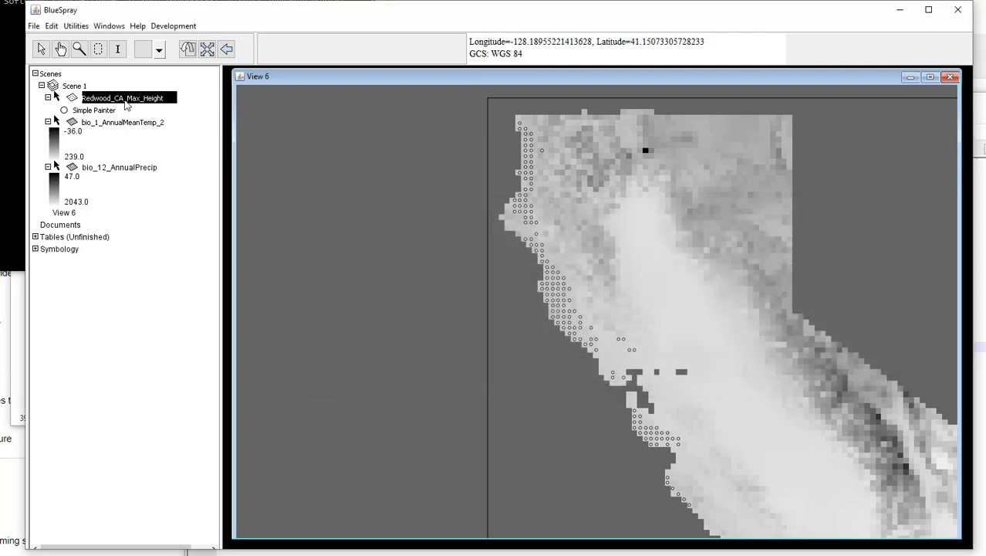
# Step: Start the Monte Carlo Maxent wizard on the Redwood_CA_Max_Height layer and accept all available layers as predictors
pyautogui.rightClick(126, 106)
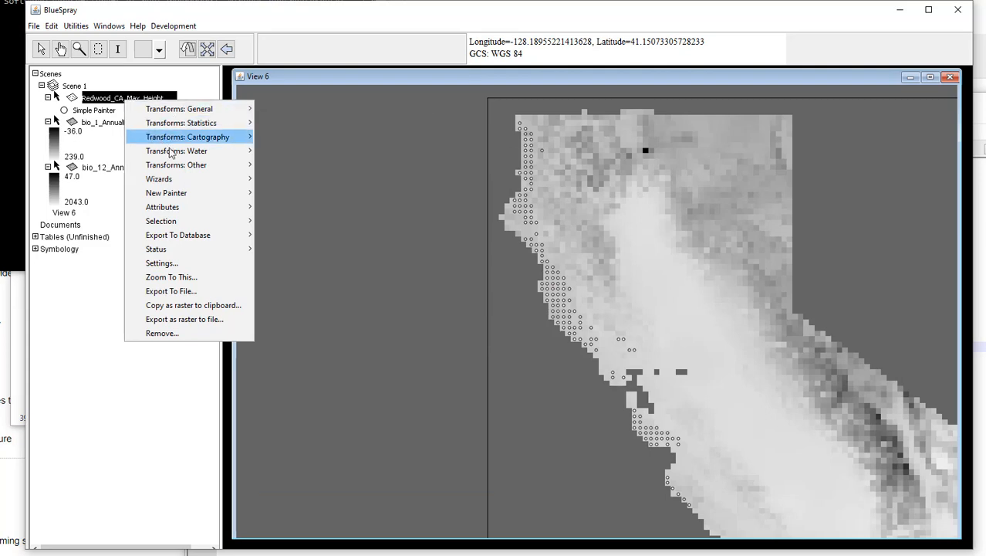
pyautogui.moveTo(172, 158)
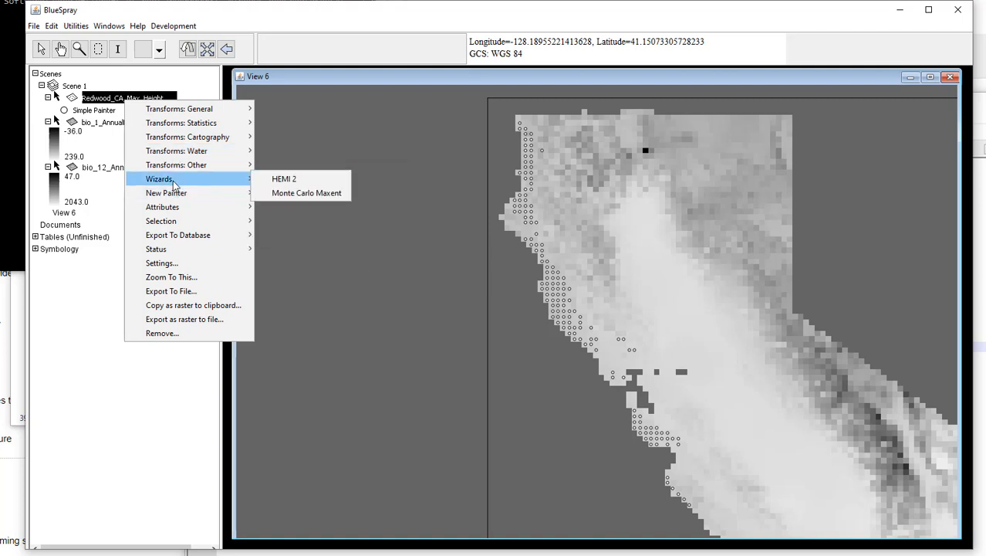
pyautogui.click(306, 193)
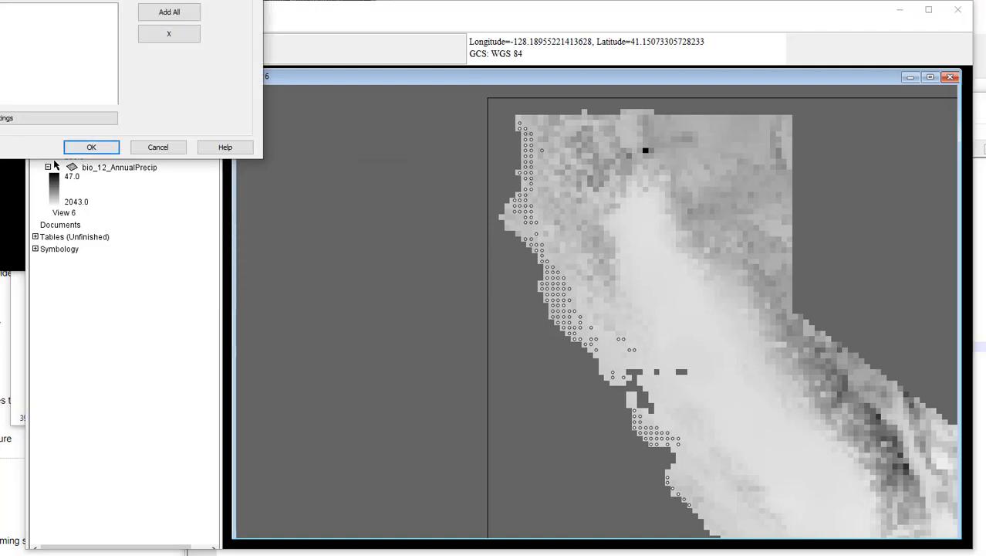
pyautogui.click(848, 290)
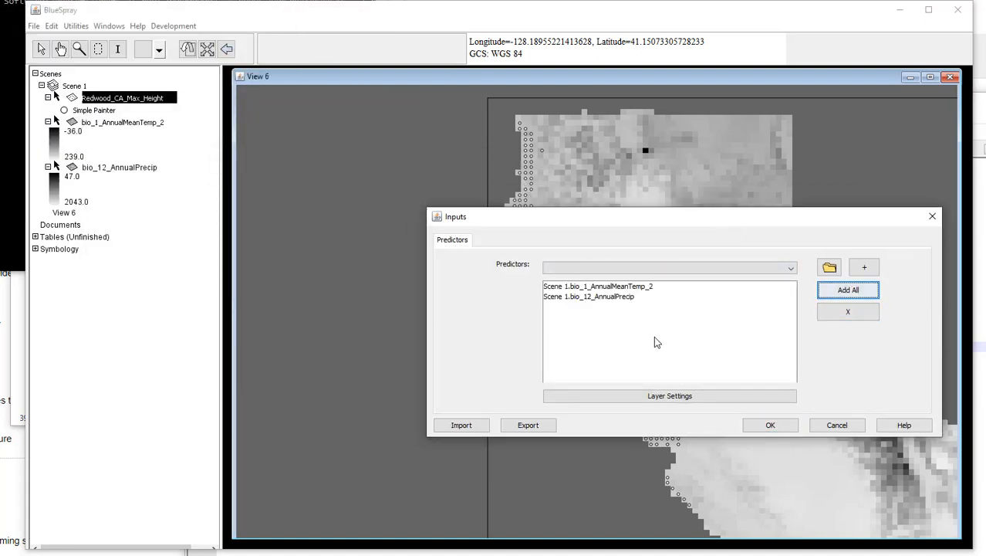
pyautogui.click(770, 424)
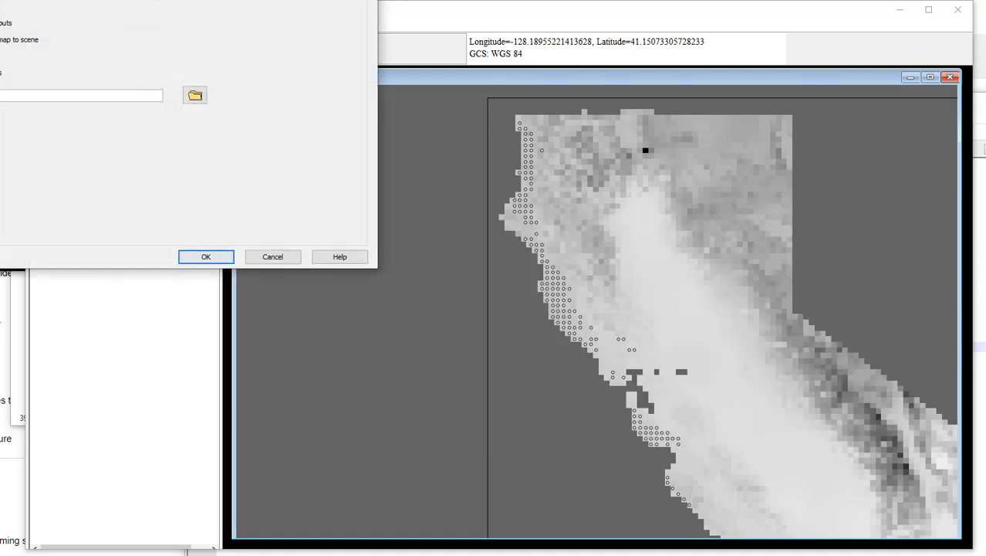
pyautogui.moveTo(129, 0); pyautogui.dragTo(542, 129)
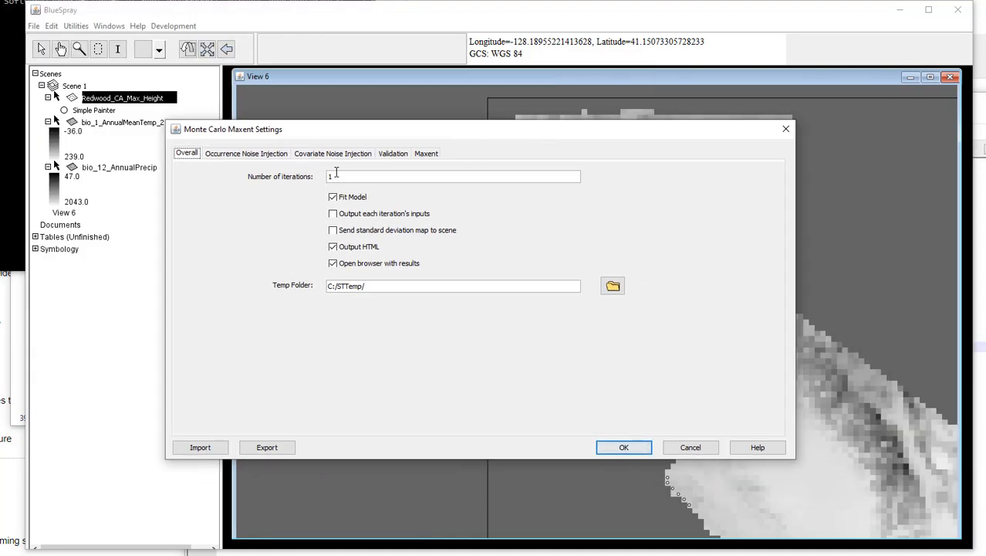
# Step: Review the run's iteration count, occurrence and covariate noise injection options, and cross-validation settings
pyautogui.press('Tab')
pyautogui.click(252, 154)
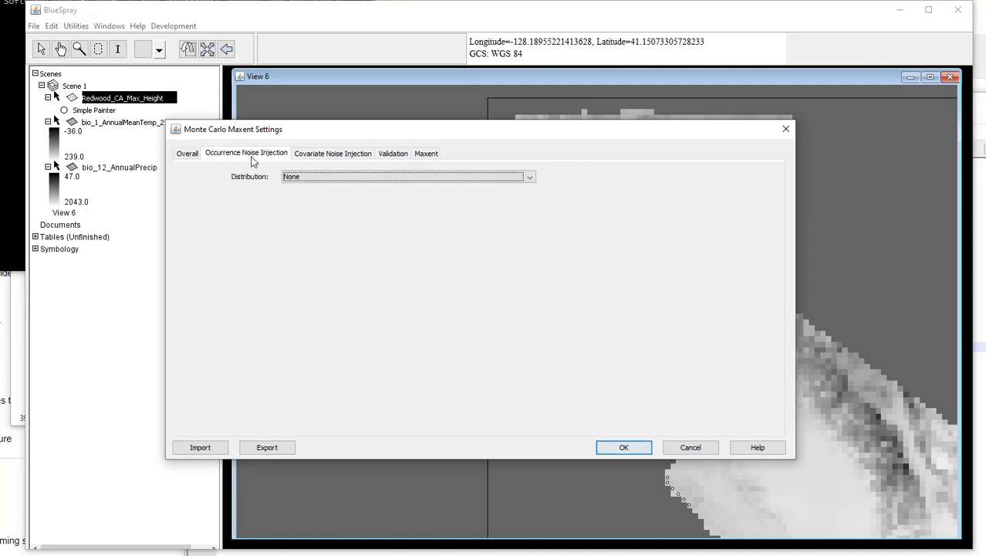
pyautogui.click(323, 157)
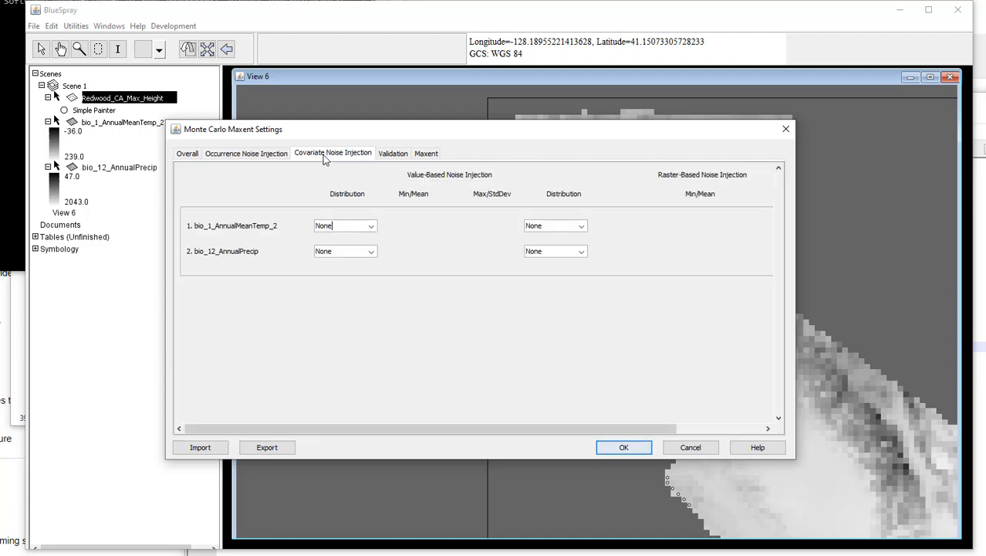
pyautogui.click(384, 156)
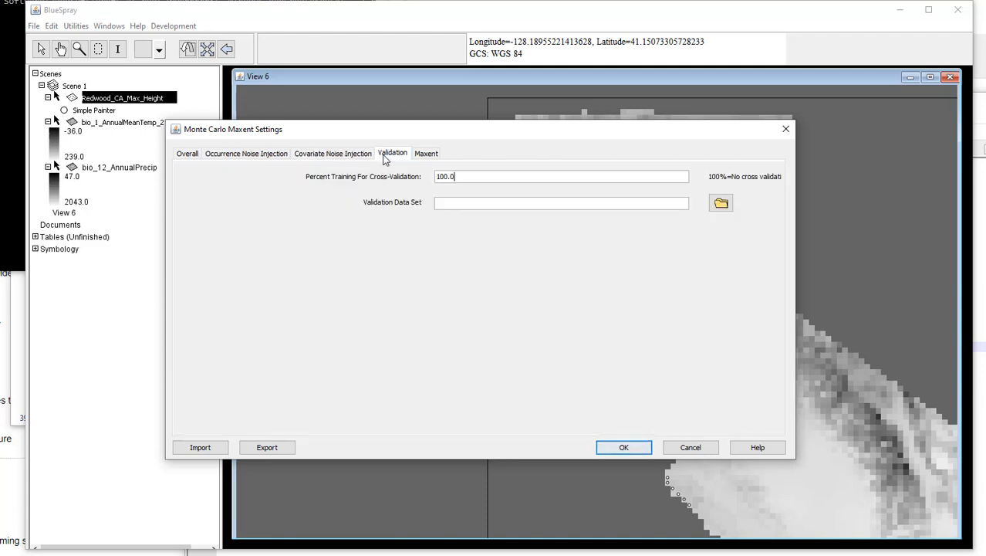
# Step: Set the Maxent regularization to 5, enable Do Jackknife and Maxent Visible, and return to the covariate noise injection settings
pyautogui.click(425, 153)
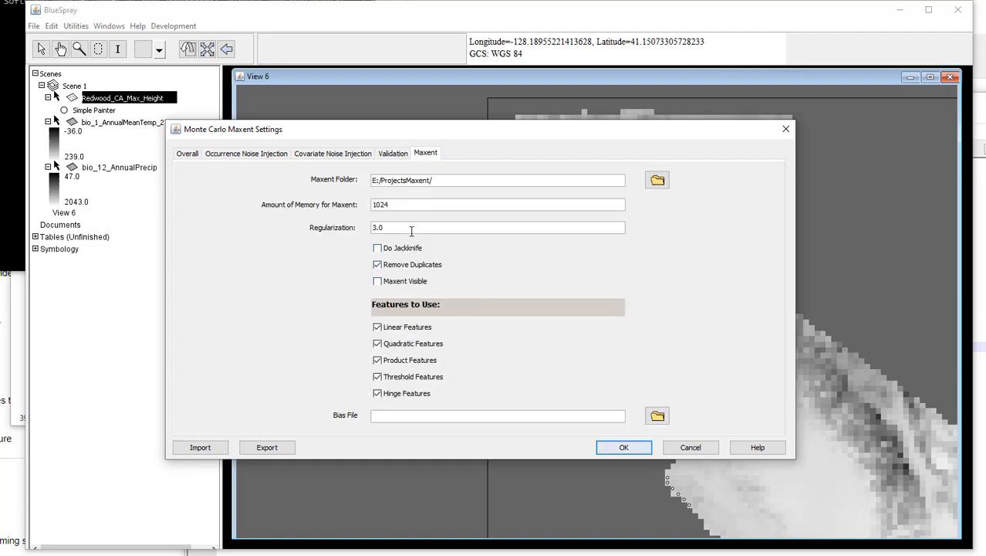
pyautogui.moveTo(411, 231); pyautogui.dragTo(253, 207)
pyautogui.click(377, 249)
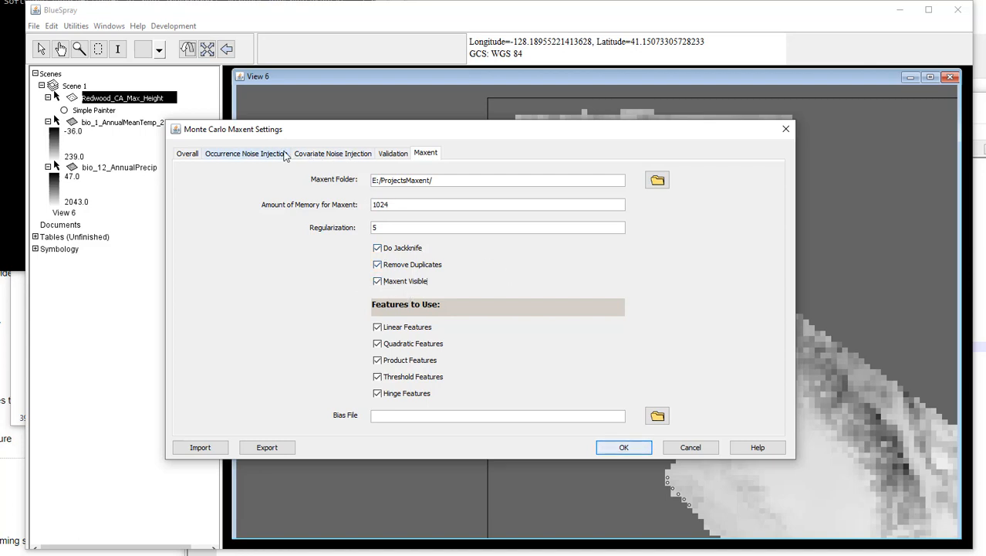
pyautogui.click(330, 154)
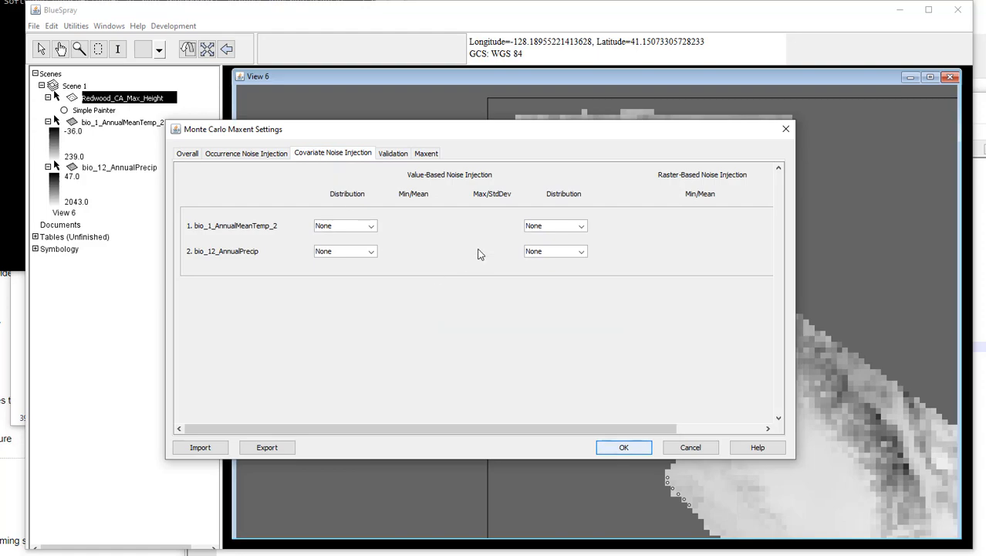